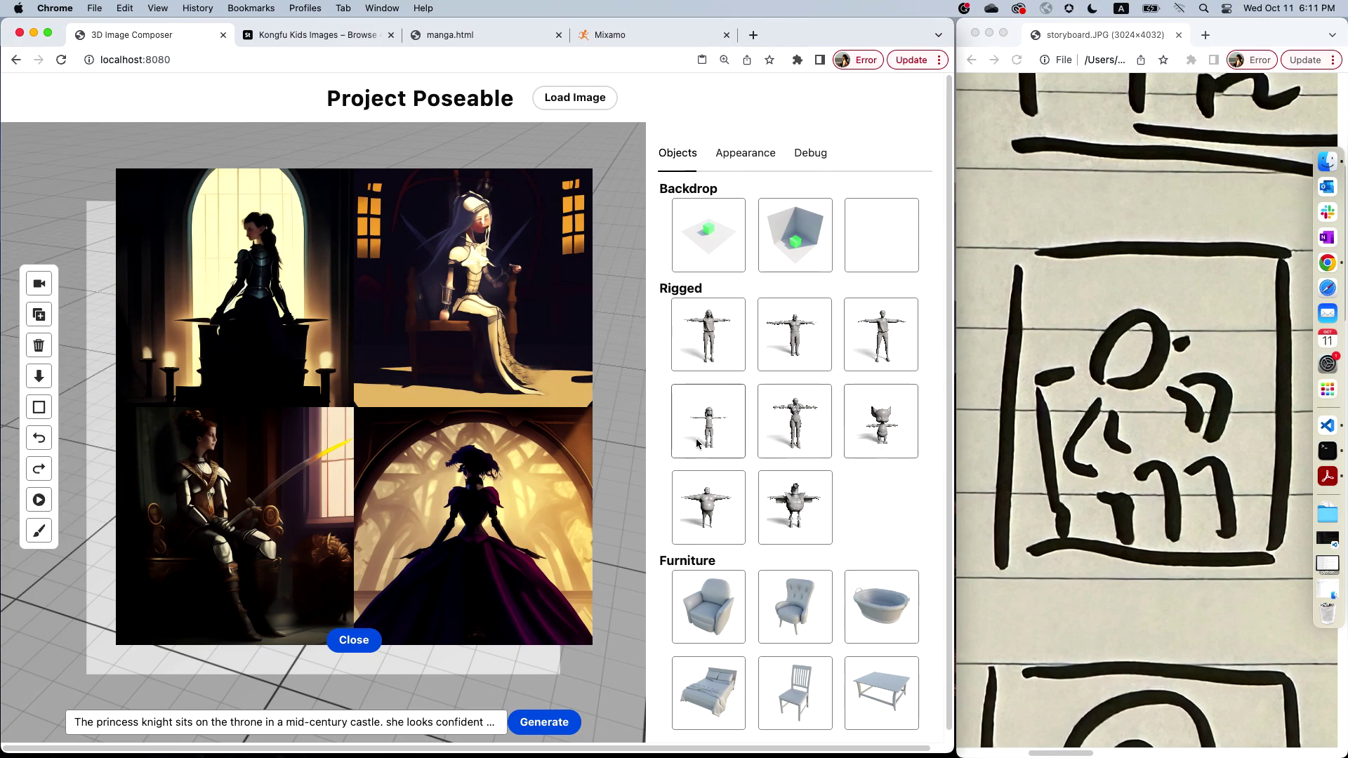
- Dismiss the generated throne images and add the long-haired rigged female character to the empty scene
left_click(354, 640)
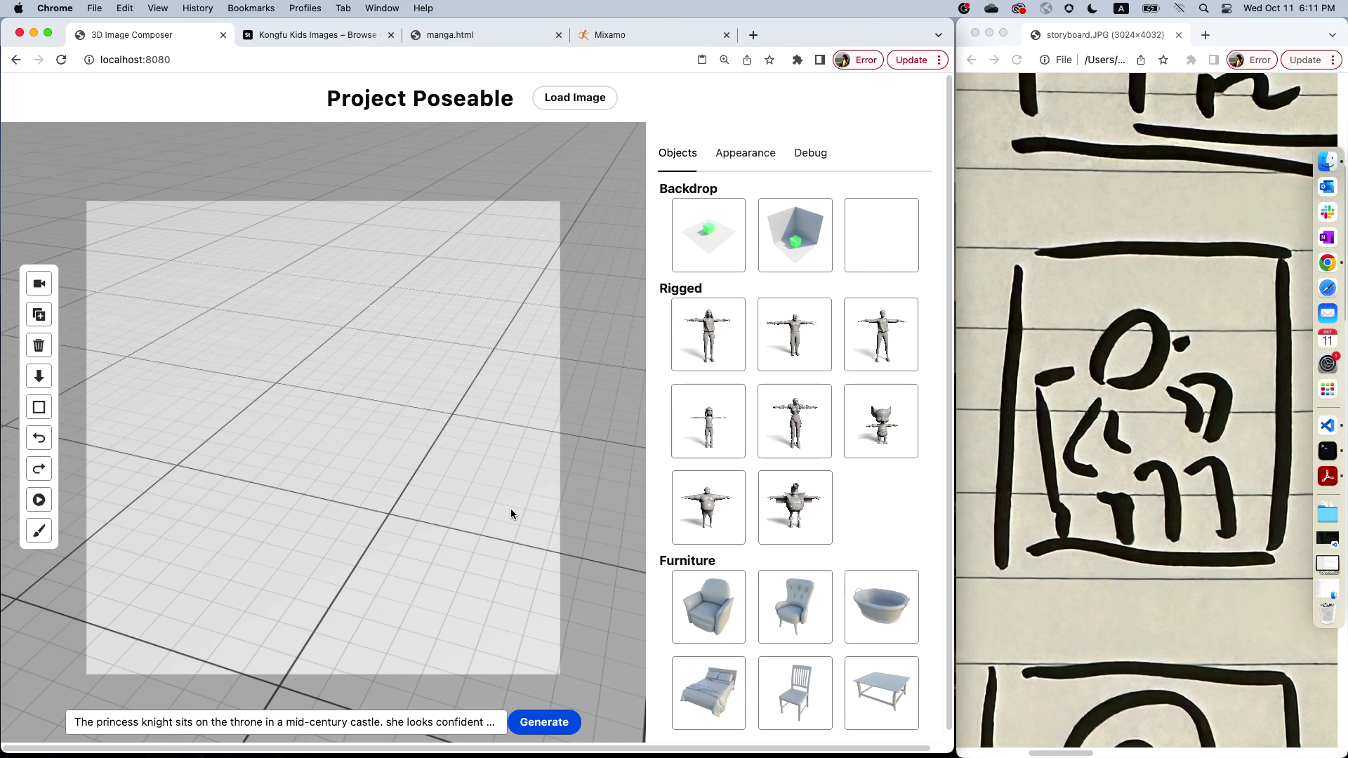
left_click(704, 325)
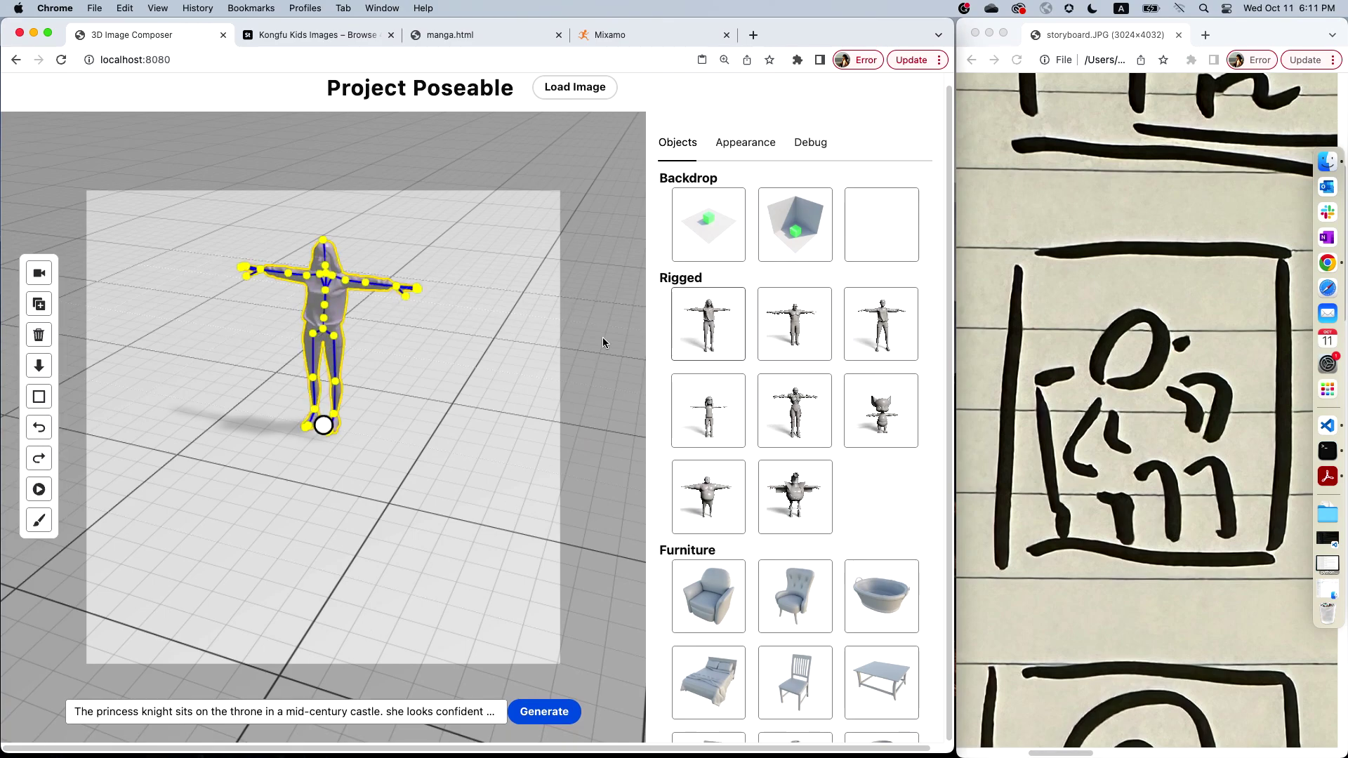
scroll(372, 360, "up", 3)
right_click_drag(412, 317, 429, 389)
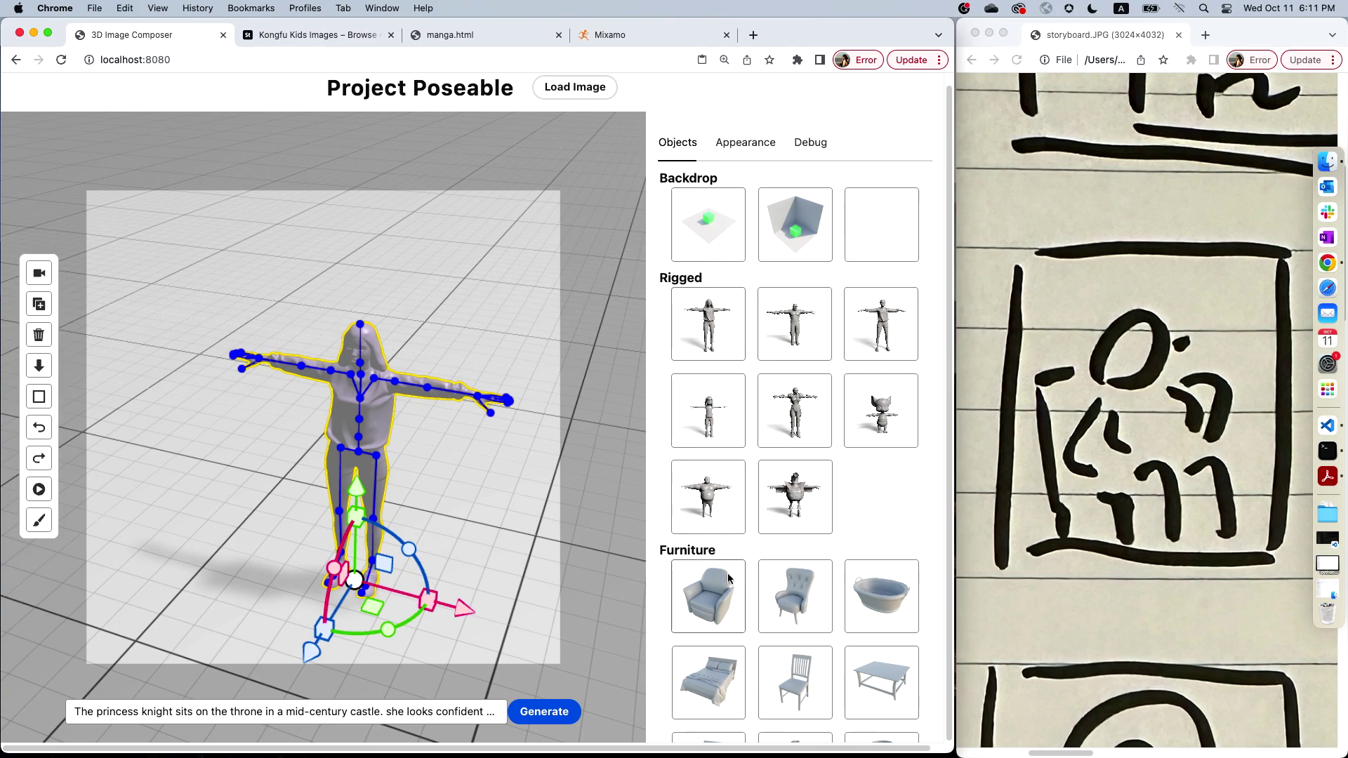
- Add the padded armchair from the furniture set and position it directly behind the standing character
left_click(707, 594)
left_click_drag(438, 454, 529, 473)
left_click_drag(382, 503, 314, 620)
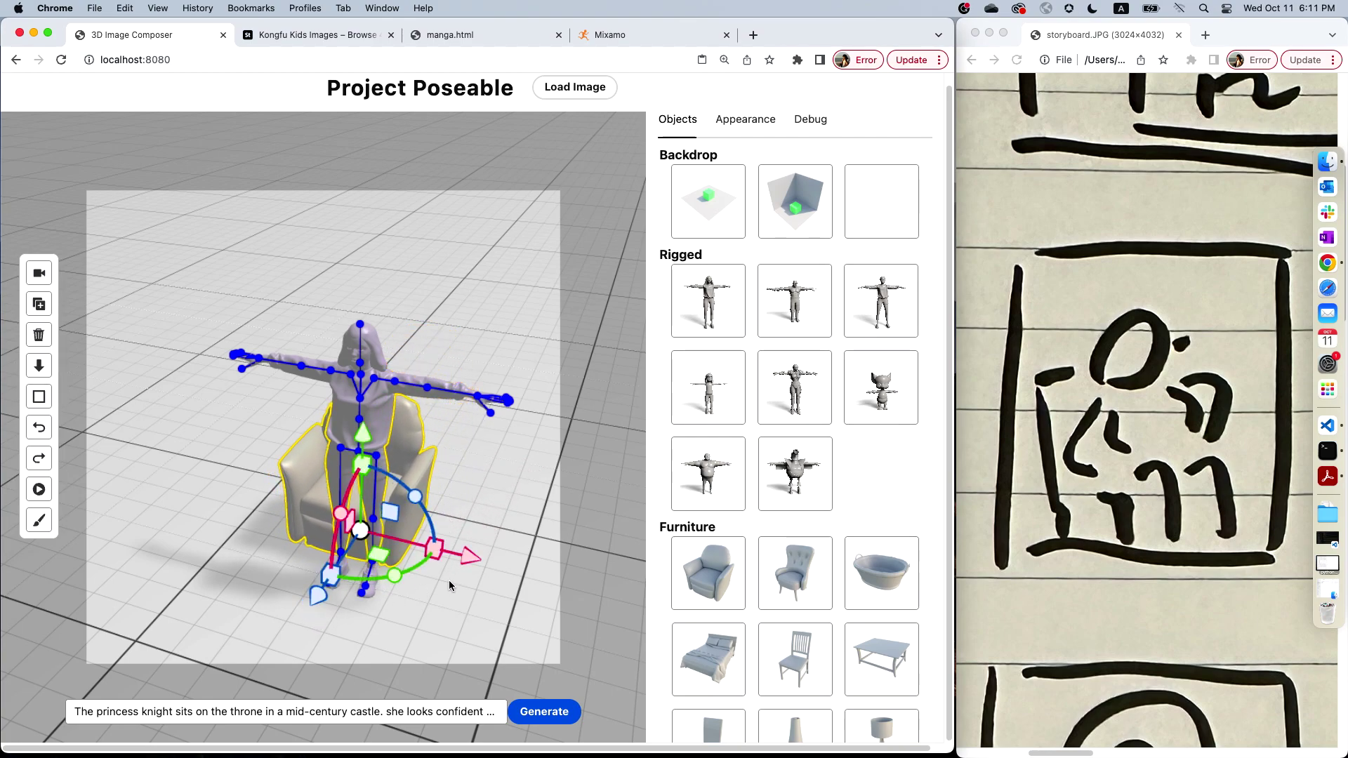
left_click_drag(470, 551, 490, 553)
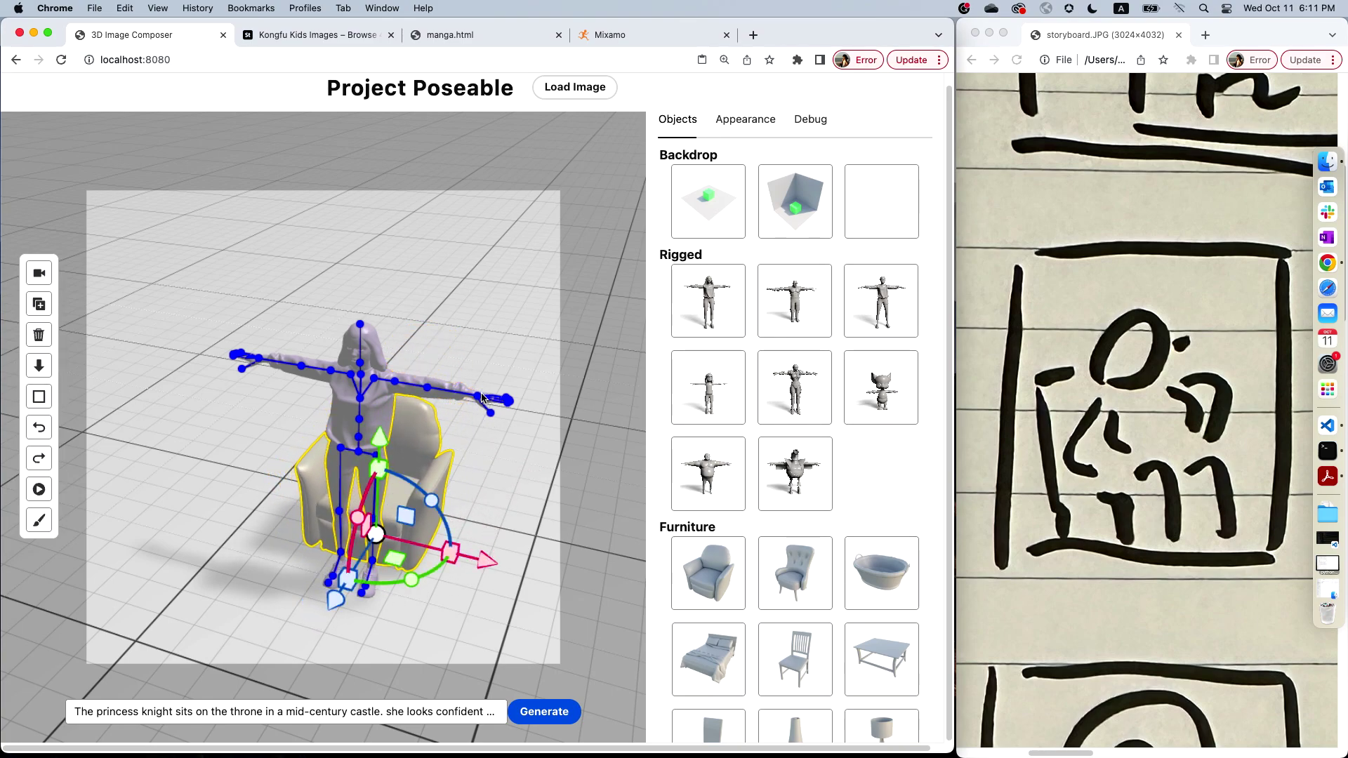
- Seat the character in the armchair with both arms lowered, and add the walled room backdrop around them
left_click_drag(481, 401, 471, 433)
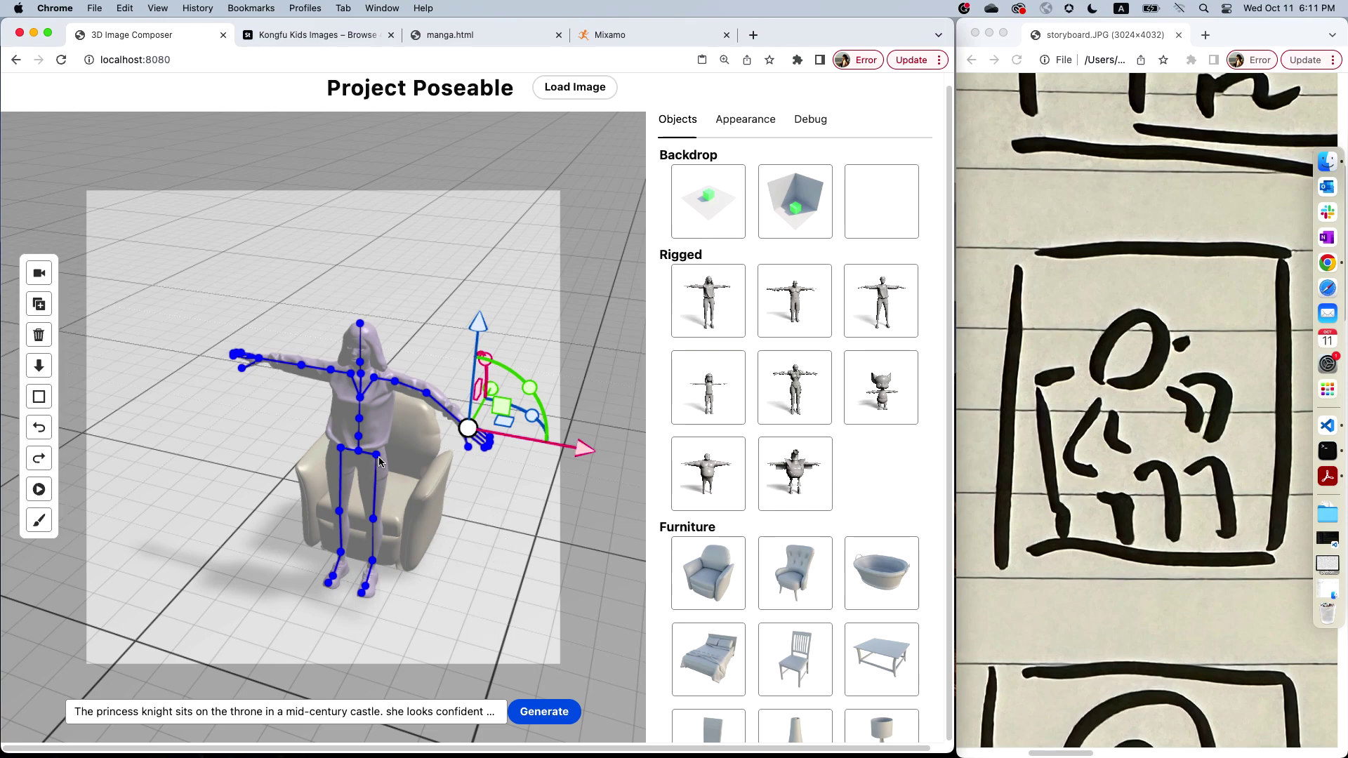
left_click_drag(466, 556, 381, 526)
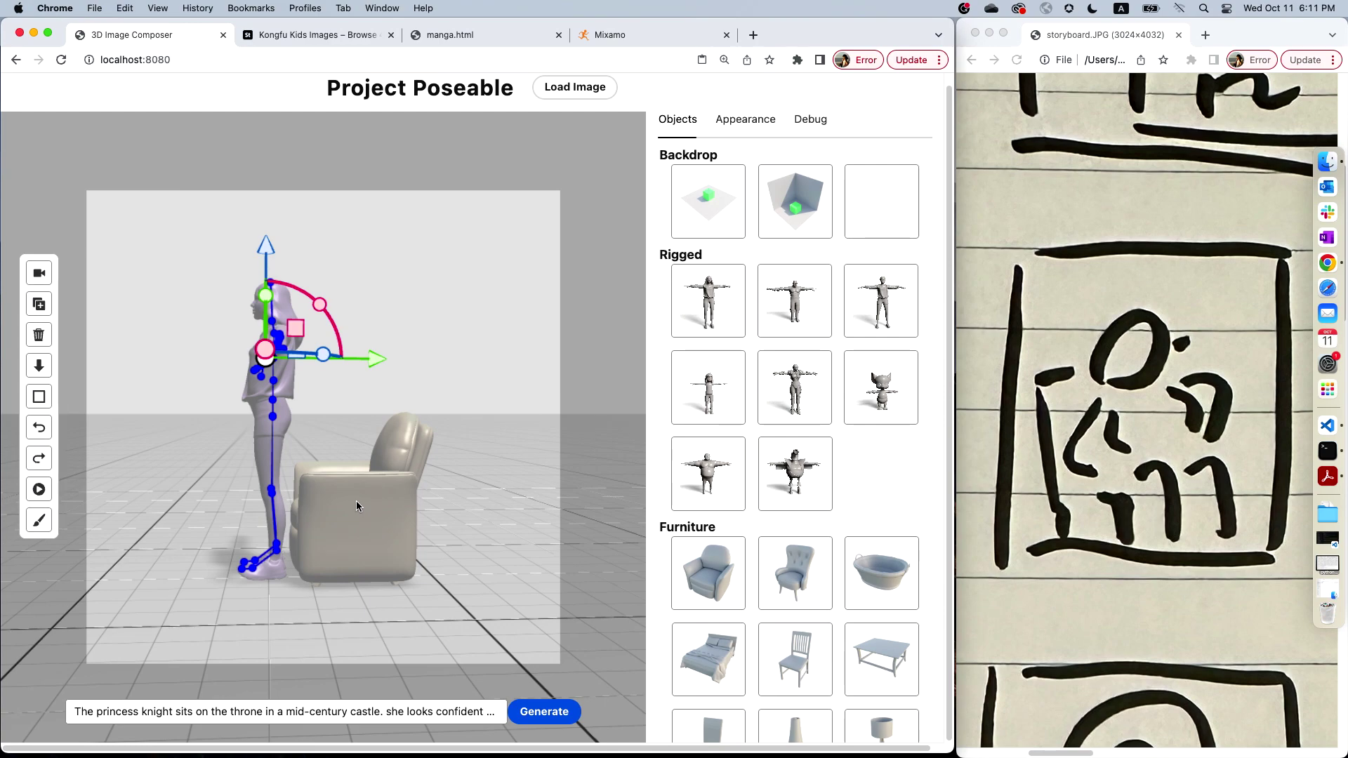
left_click(355, 500)
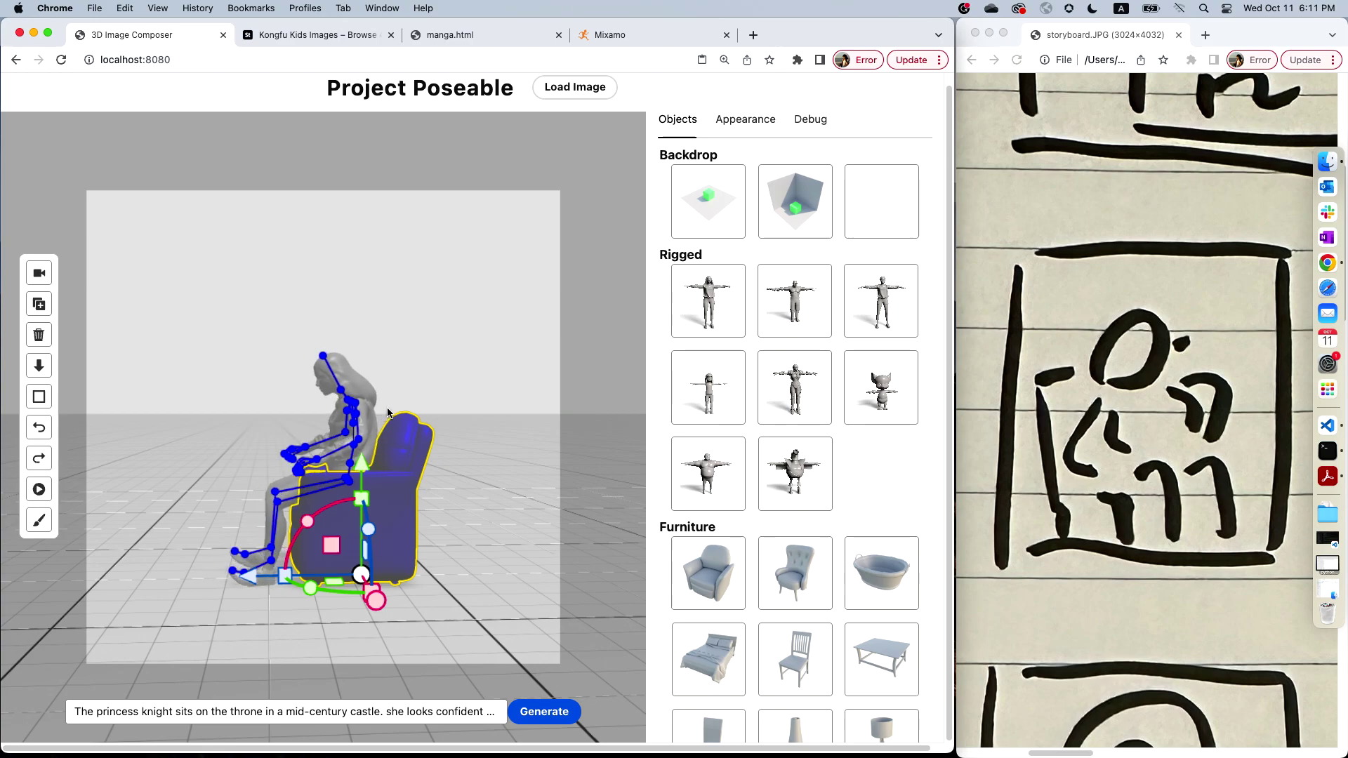
left_click_drag(437, 542, 539, 541)
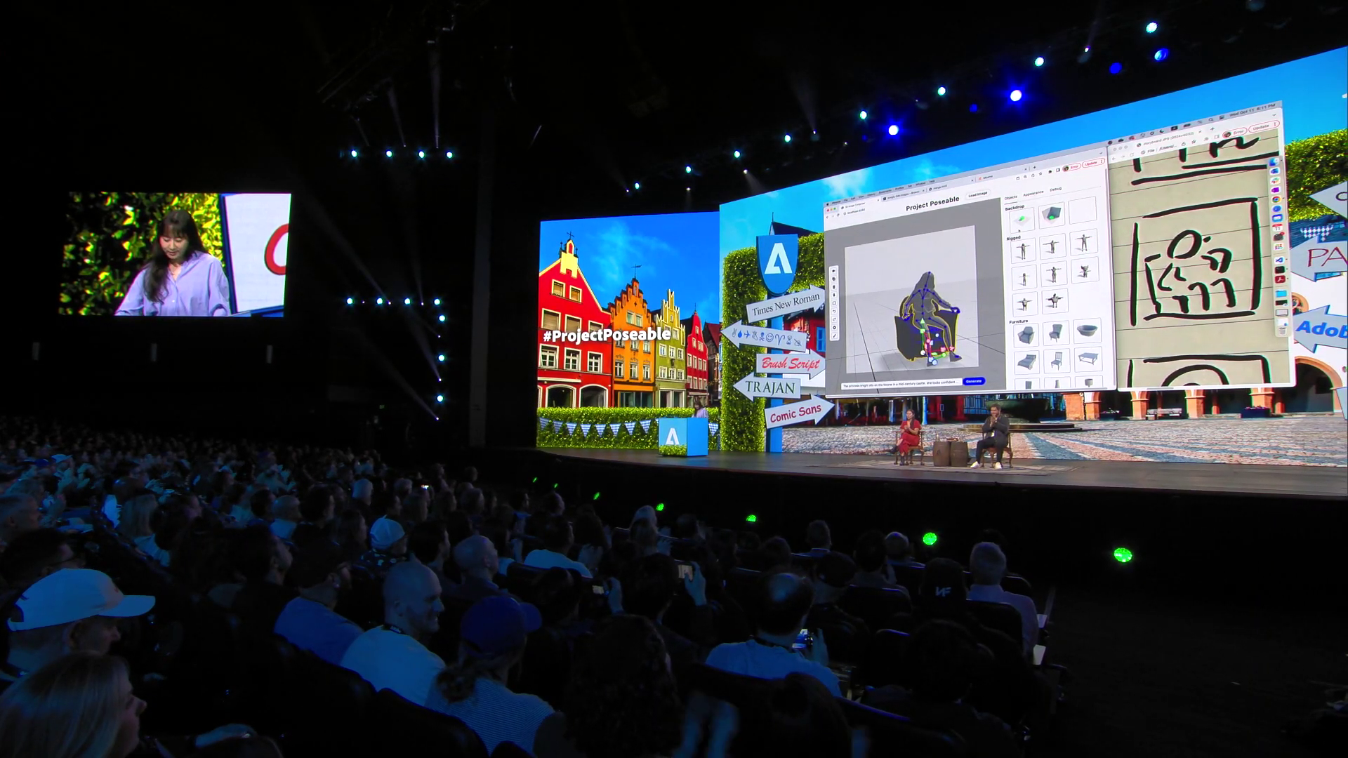
left_click(1052, 215)
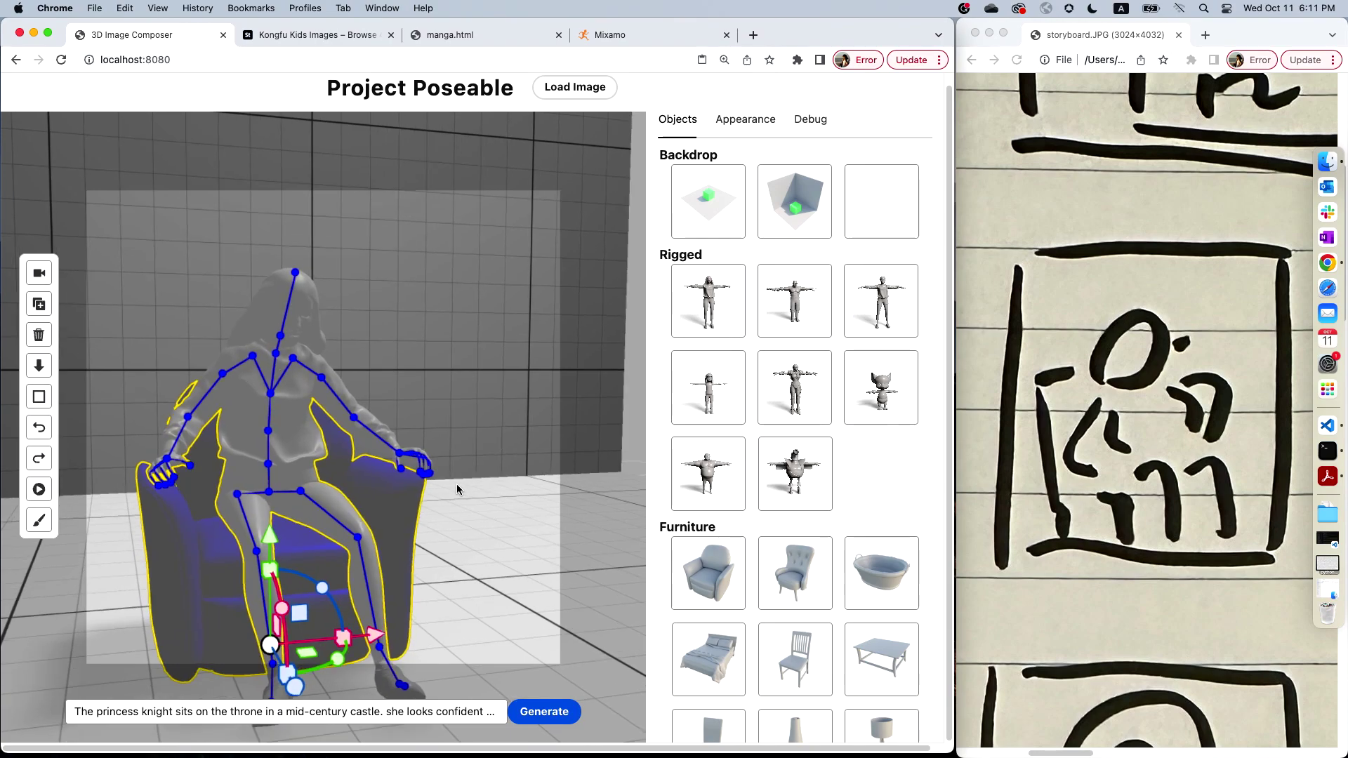
- Pin both of the seated character's wrists at the armrests and shift the upper chest joint sideways
left_click(398, 454)
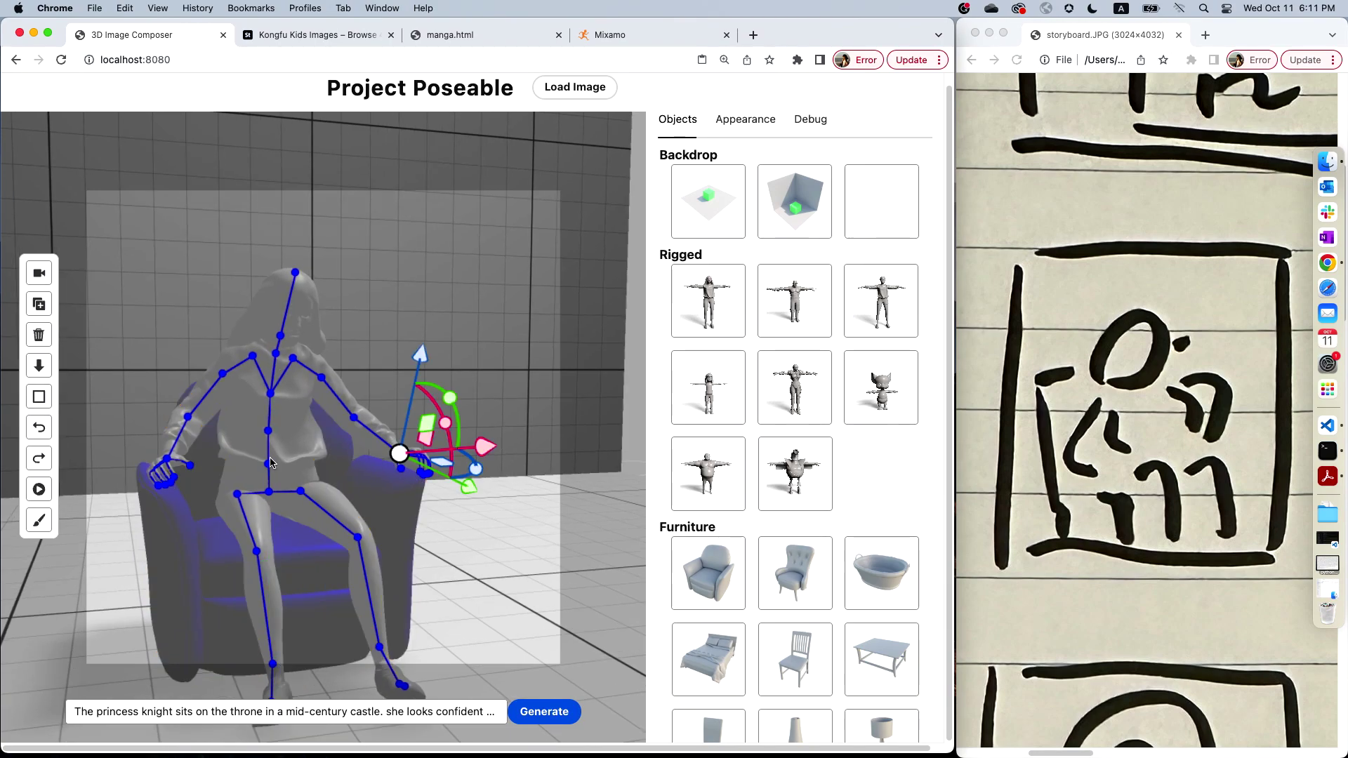
left_click(167, 461)
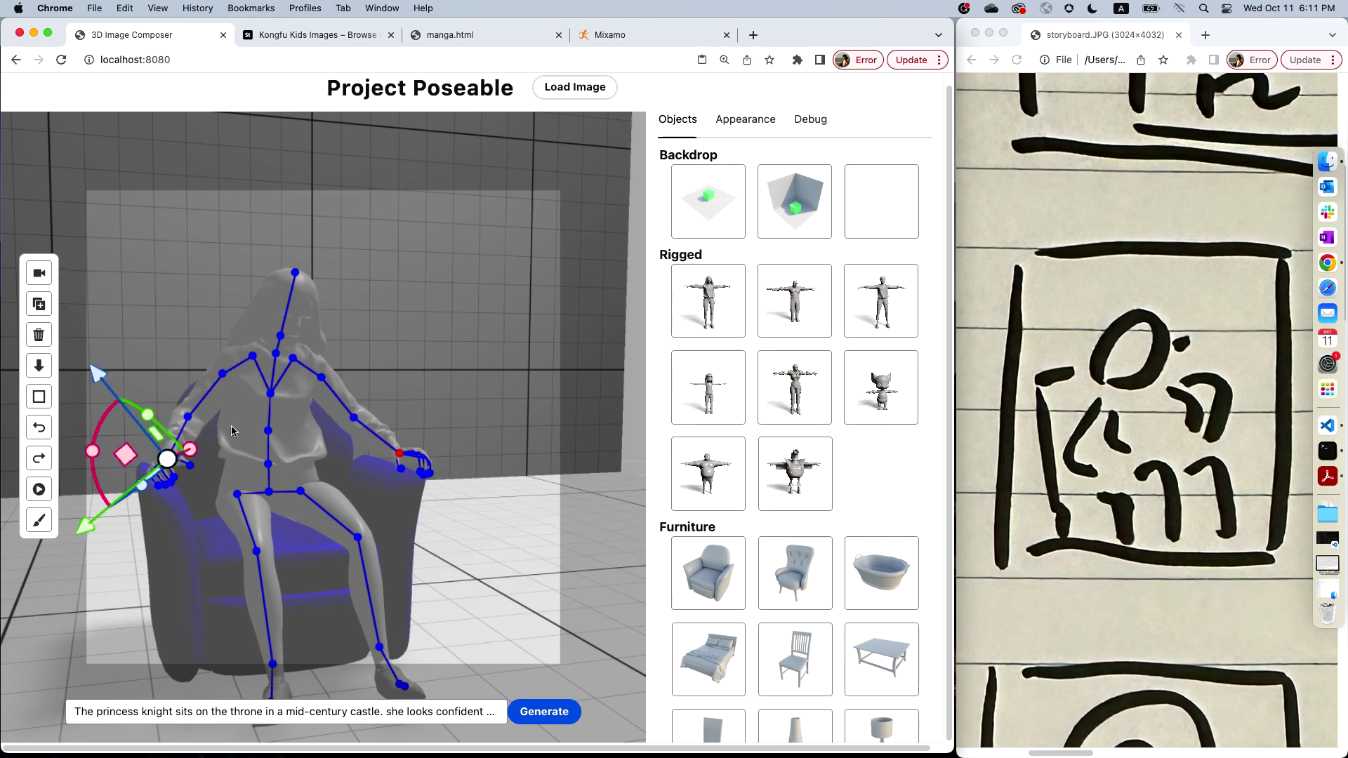
left_click(271, 395)
left_click_drag(269, 393, 239, 395)
- Generate images of the seated princess knight from a close three-quarter angle and pick the red-haired version in red and metal armor
mouse_move(351, 483)
left_mouse_down()
mouse_move(376, 485)
mouse_move(346, 464)
left_mouse_up()
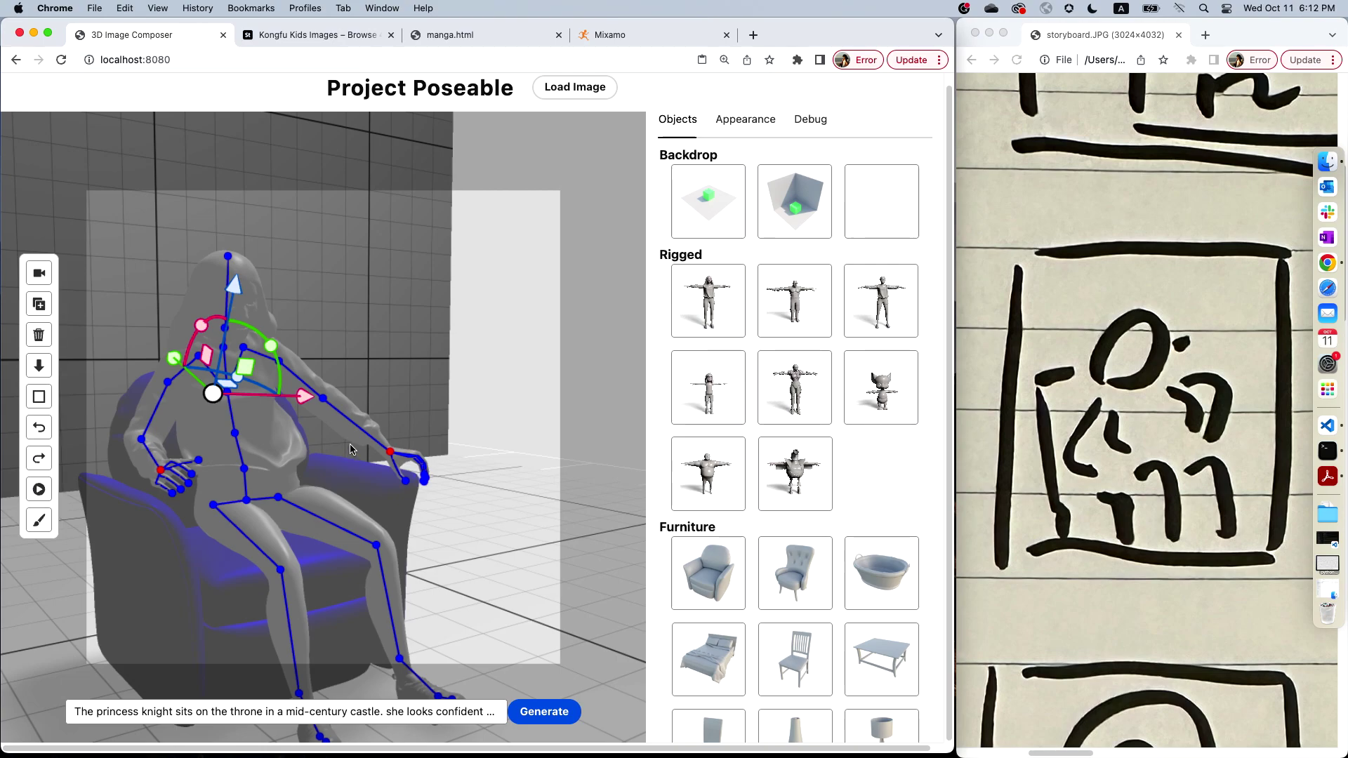
left_click_drag(309, 465, 330, 478)
scroll(330, 478, "up", 5)
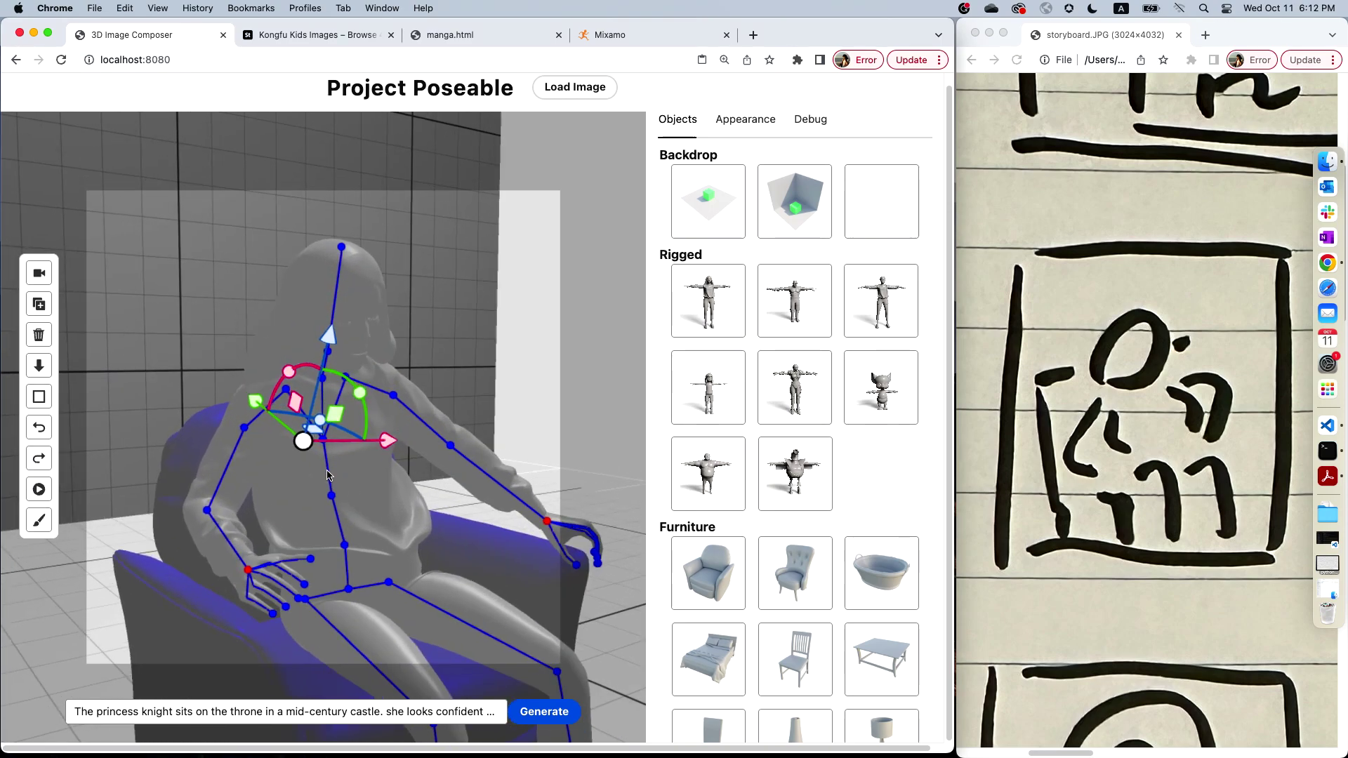
left_click_drag(327, 474, 331, 525)
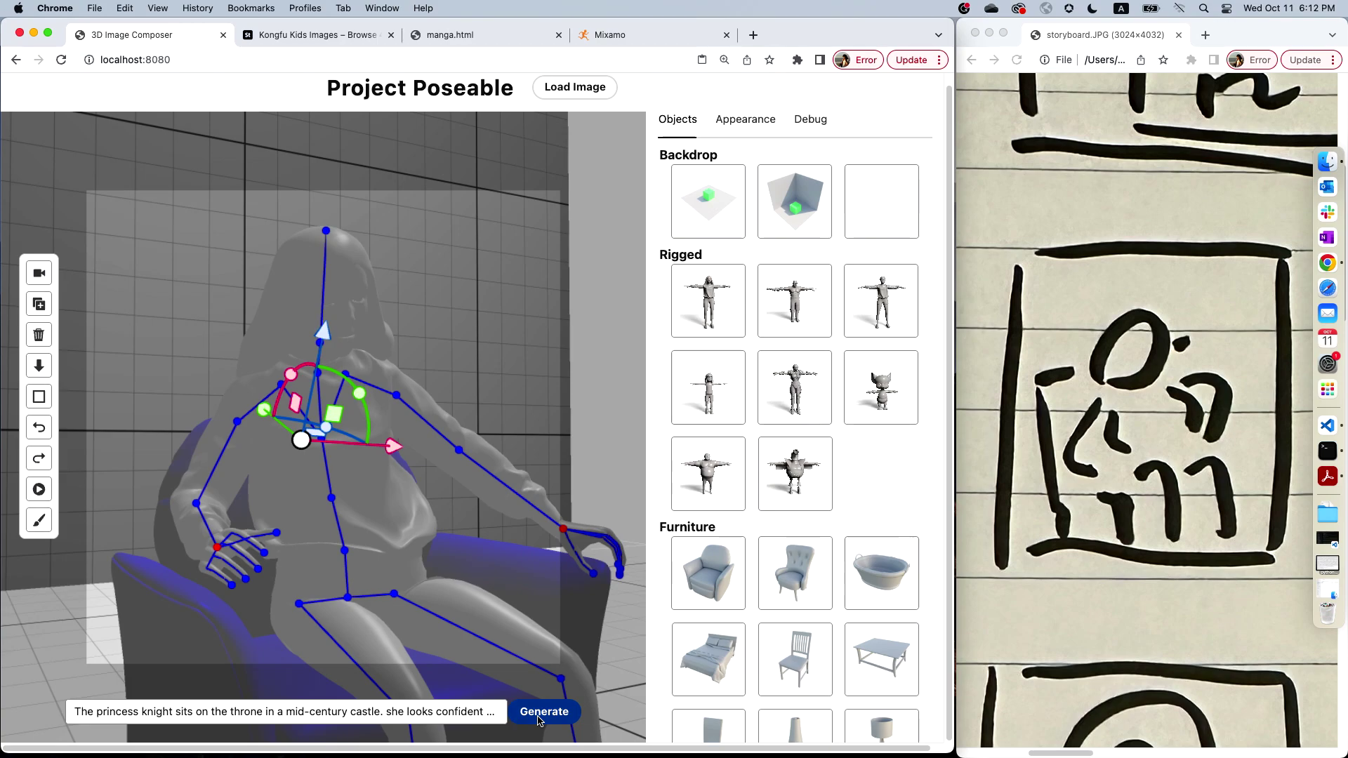
left_click(548, 713)
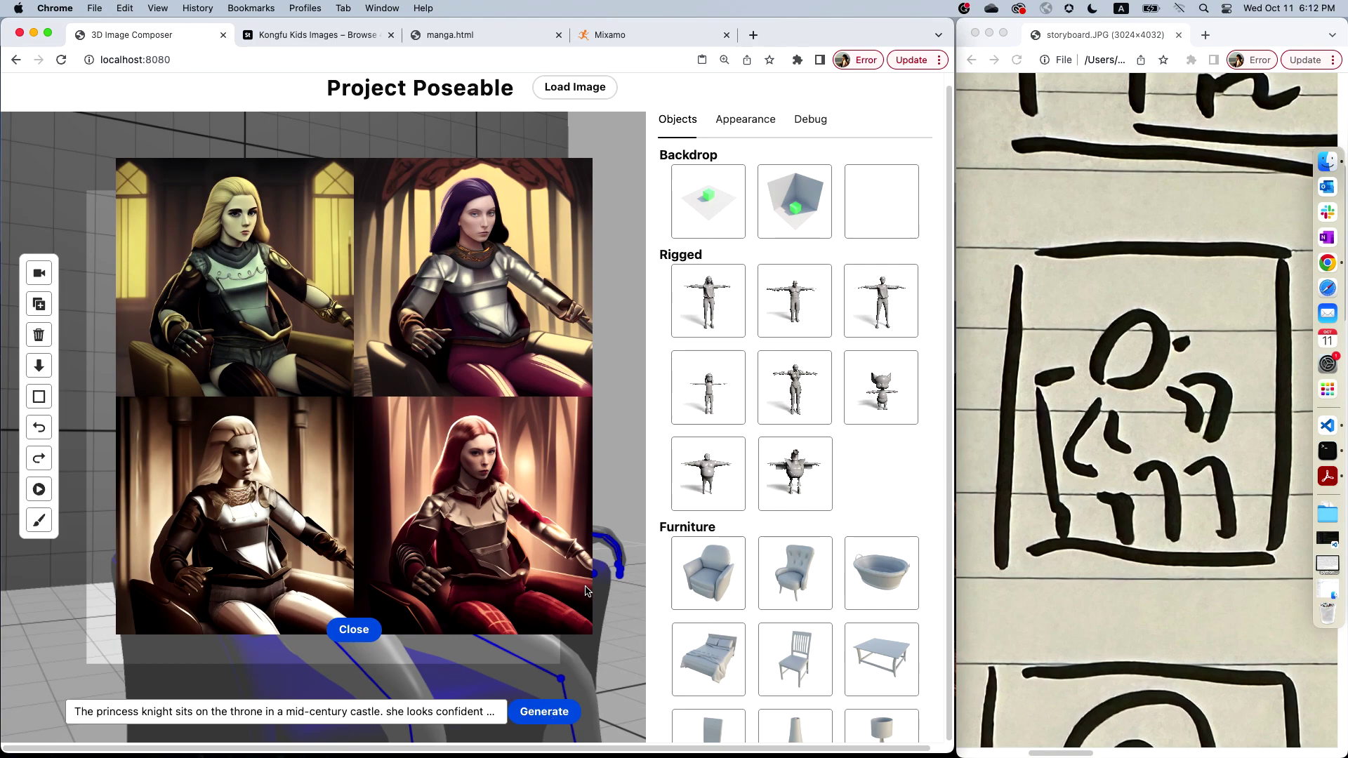
left_click(516, 557)
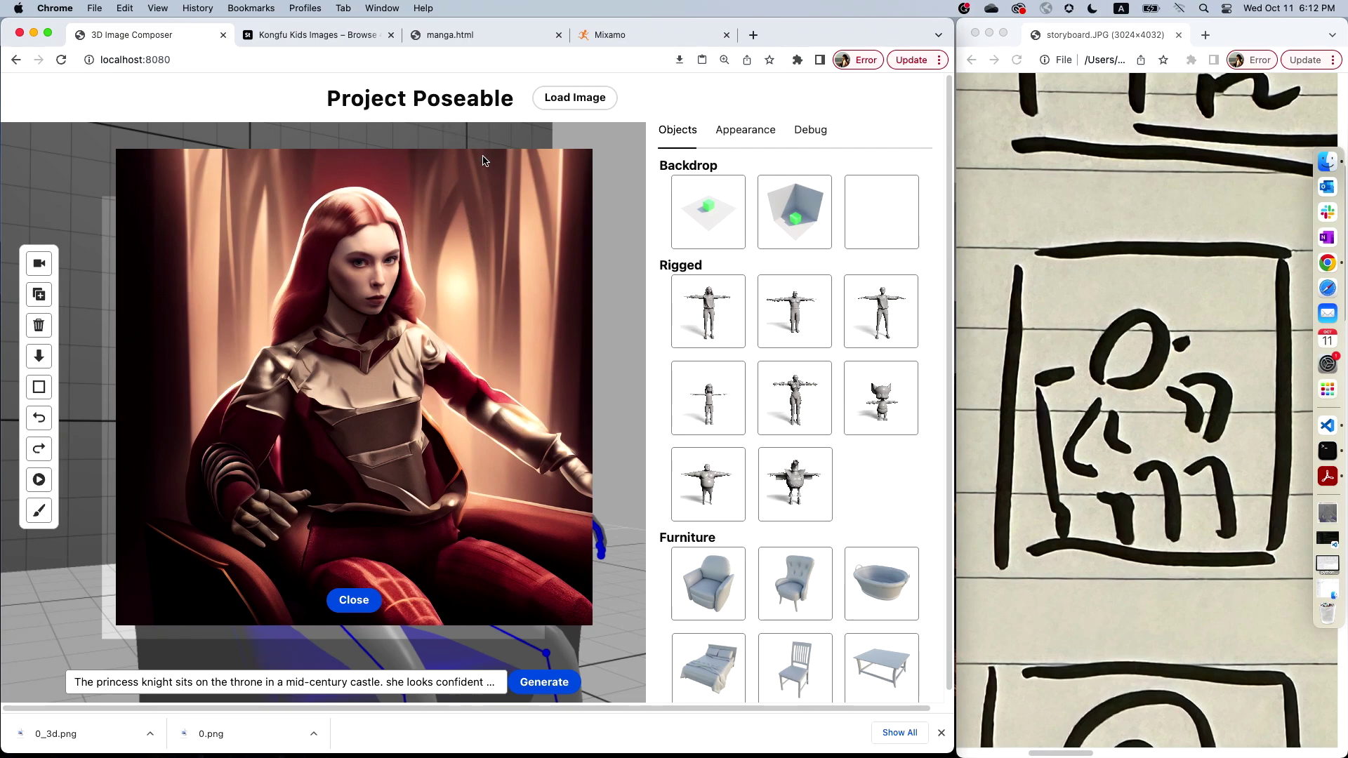
- Show the full storyboard page, and add the long-haired rigged female character to a fresh, empty scene
left_click(1055, 251)
left_click(1089, 254)
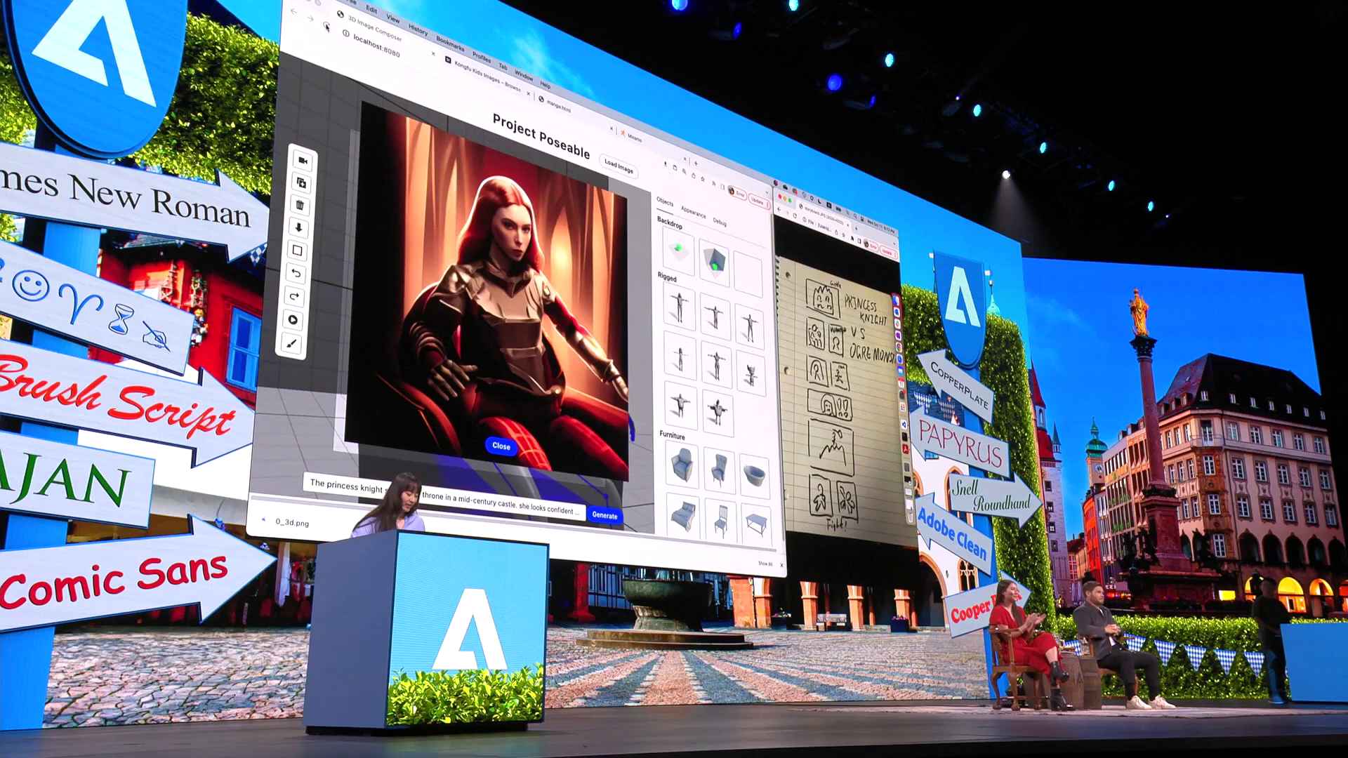
left_click(327, 26)
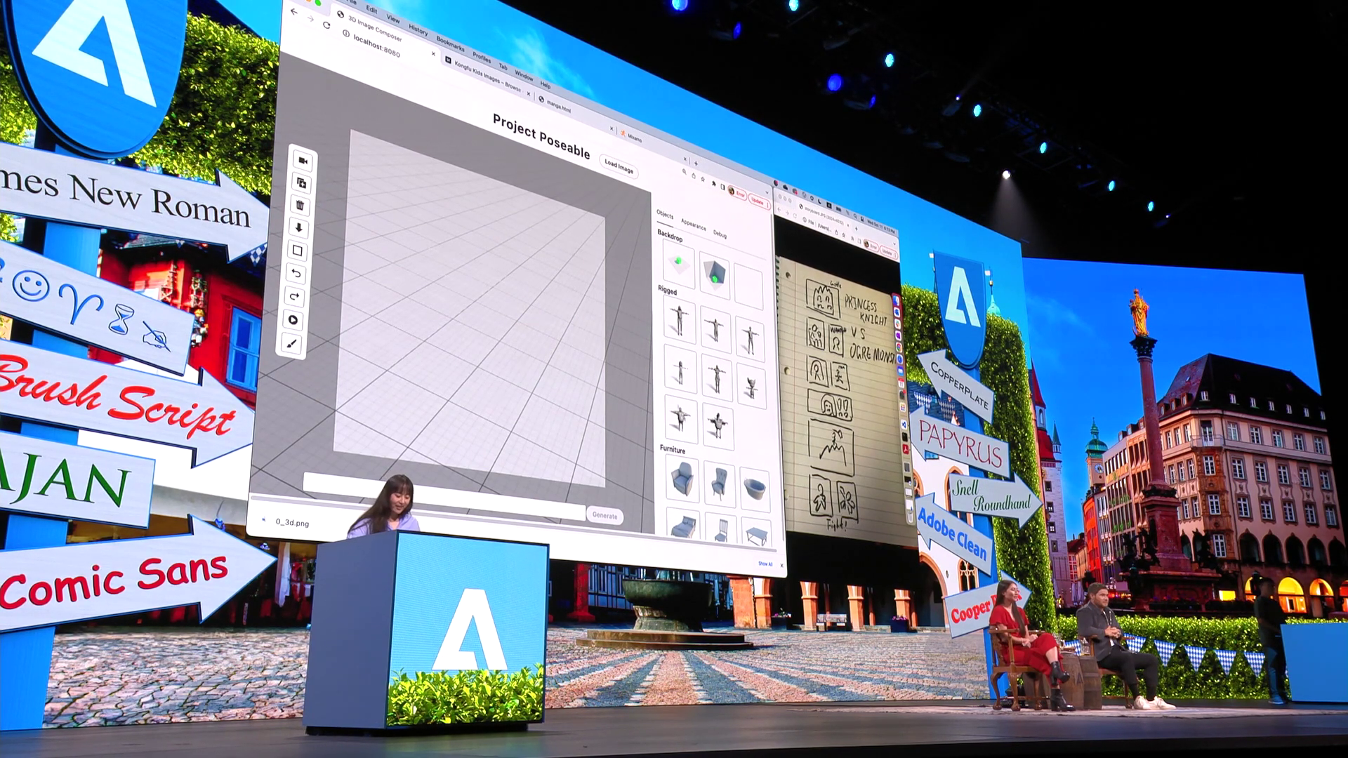
left_click(708, 325)
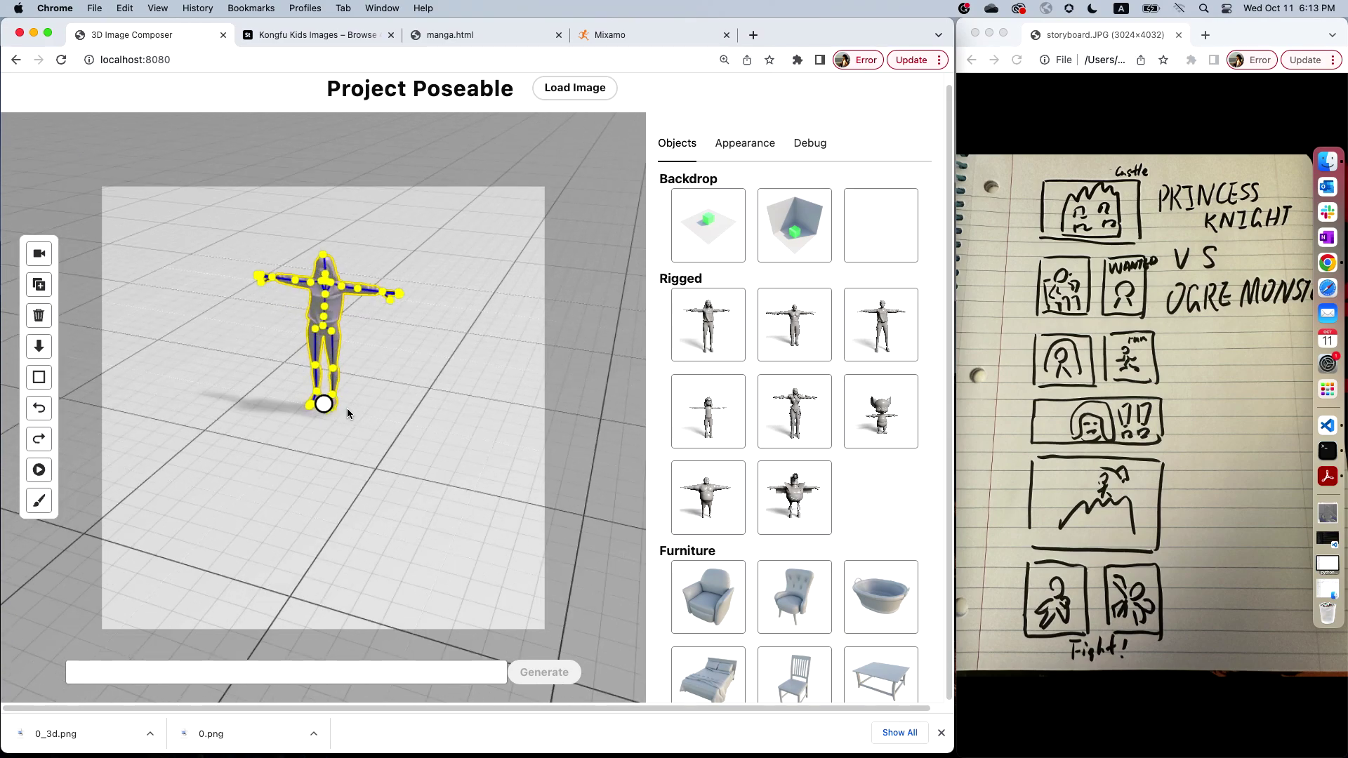
right_click_drag(402, 339, 400, 359)
scroll(414, 330, "up", 2)
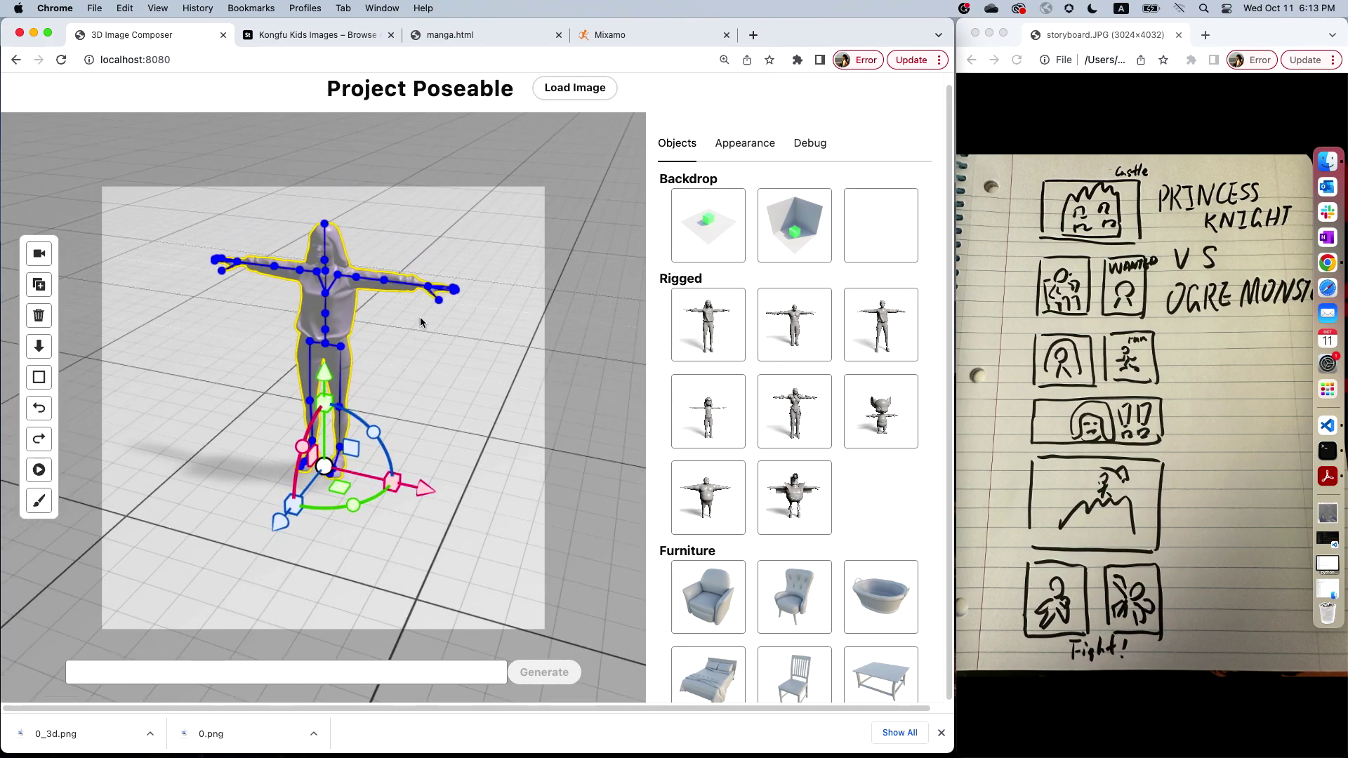
- Browse the Adobe Stock results for "kongfu kids" and open the photo of the boy in red holding a low stance
left_click(331, 33)
scroll(102, 180, "up", 1)
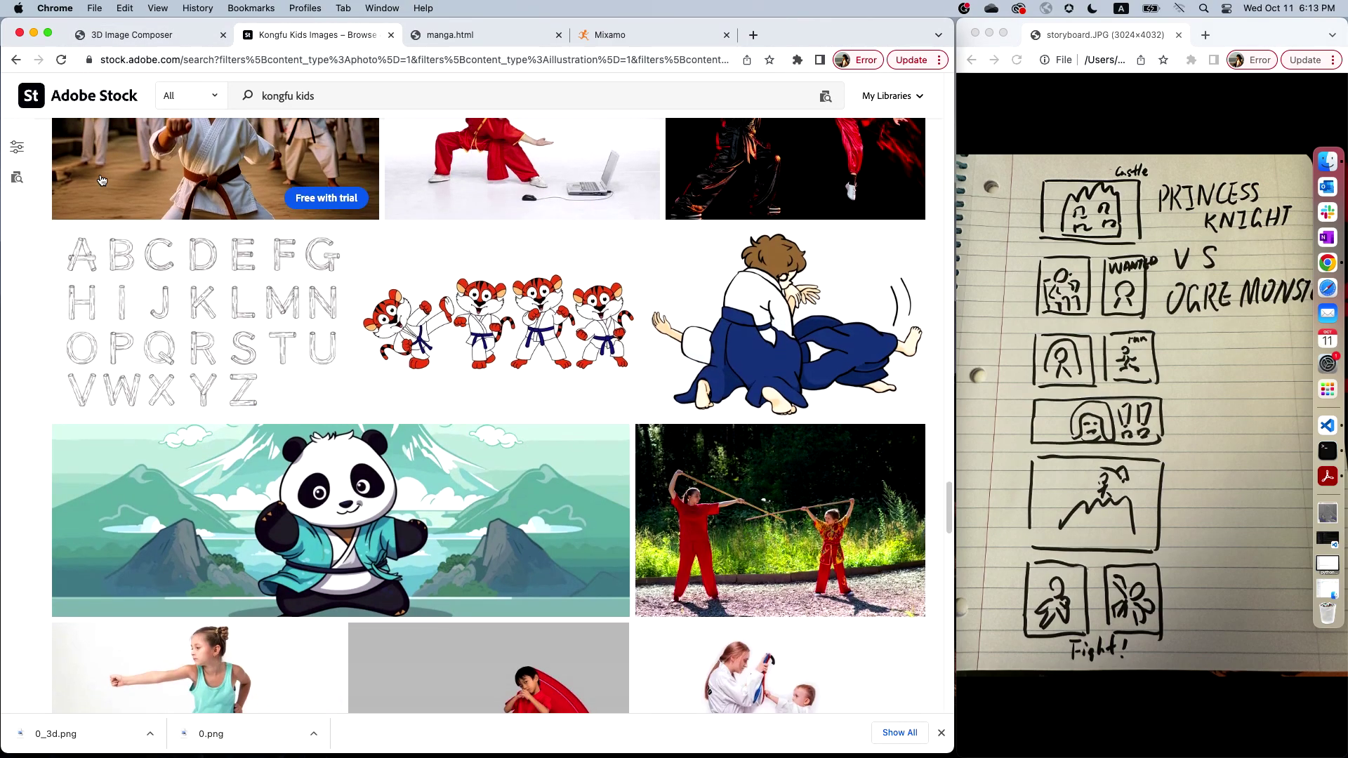
left_click(102, 180)
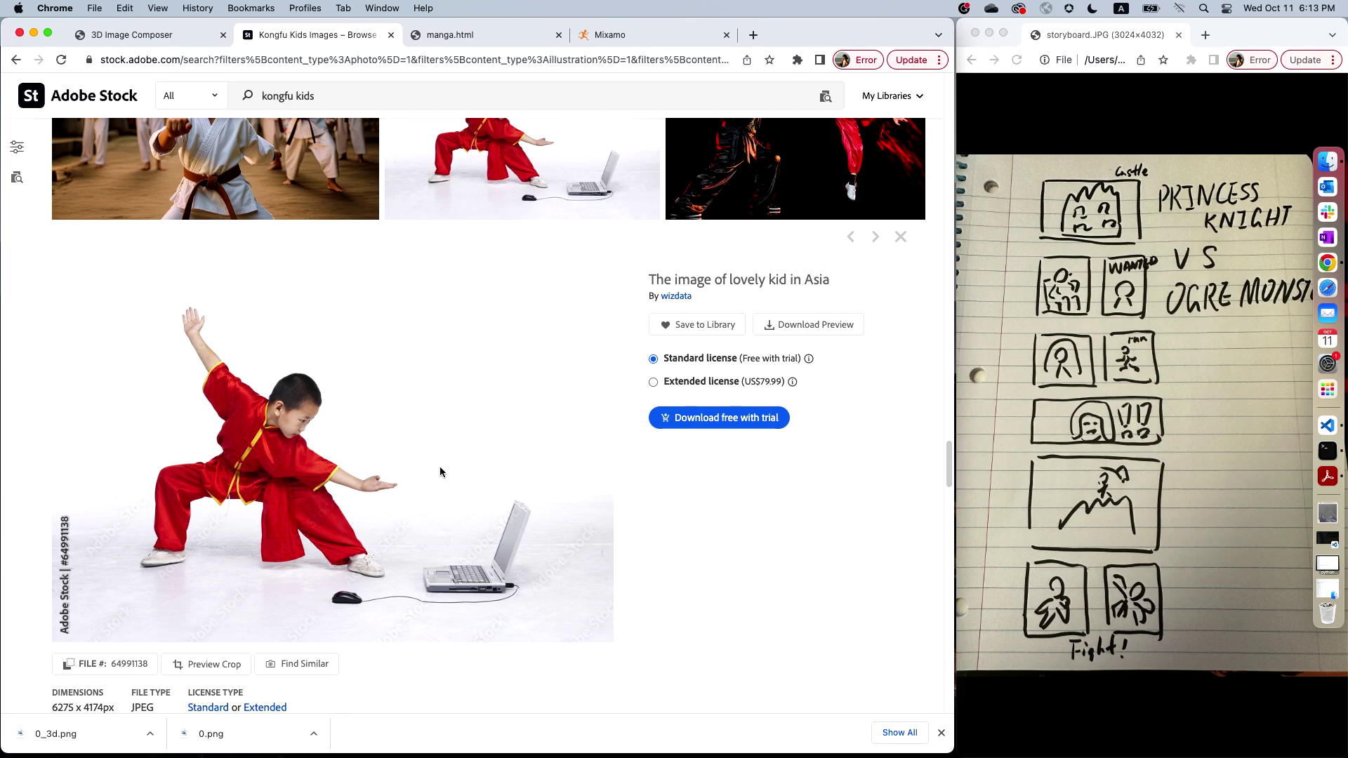
- Back in the 3D composer, load AdobeStock_64991138.jpeg to give the character the boy's kung fu pose
left_click(173, 36)
left_click(567, 95)
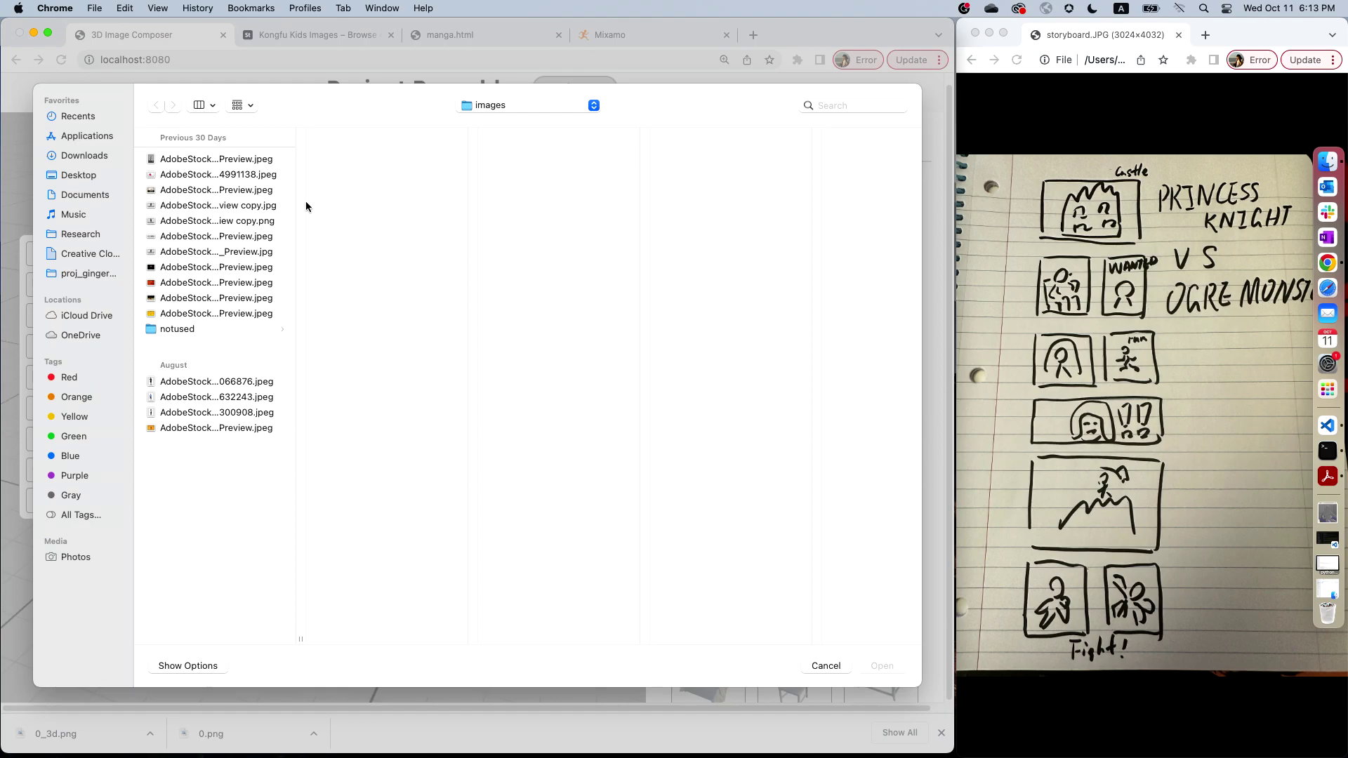
left_click(211, 175)
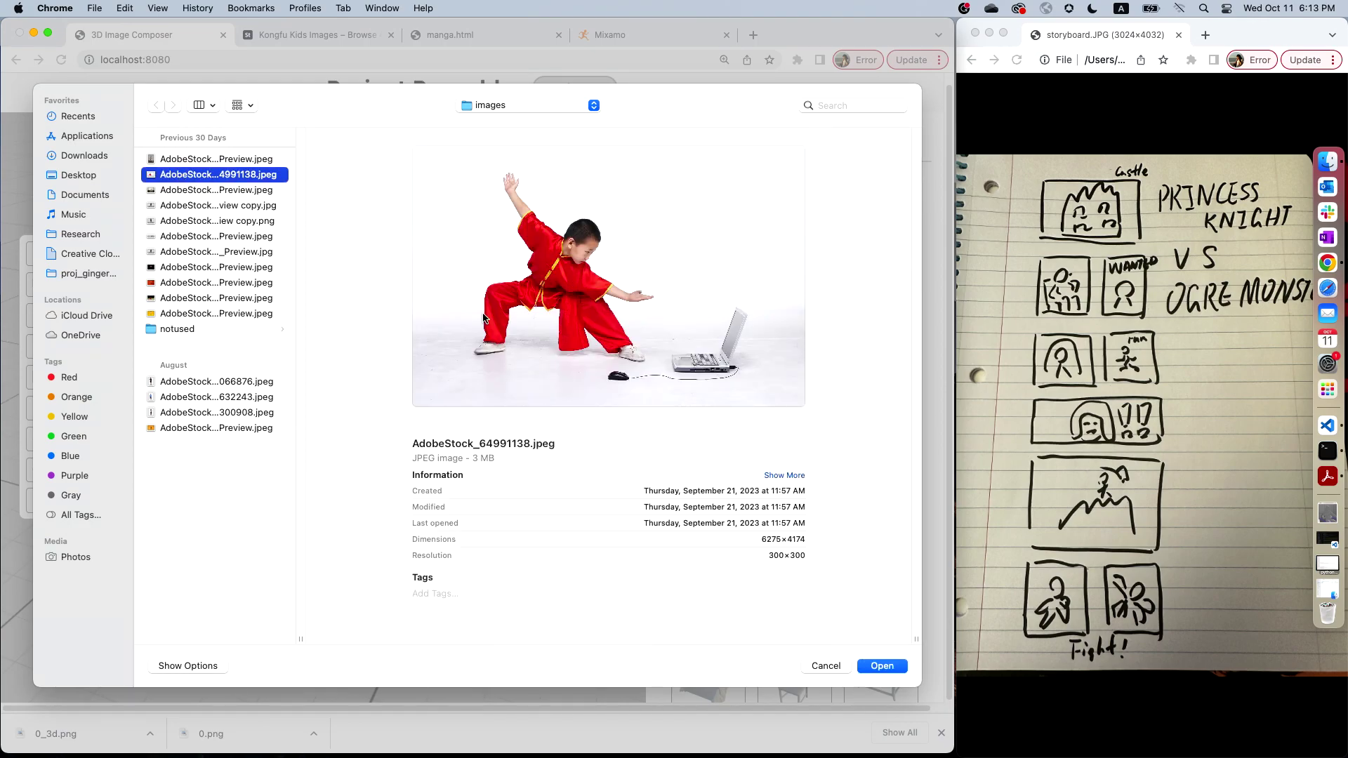
left_click(877, 667)
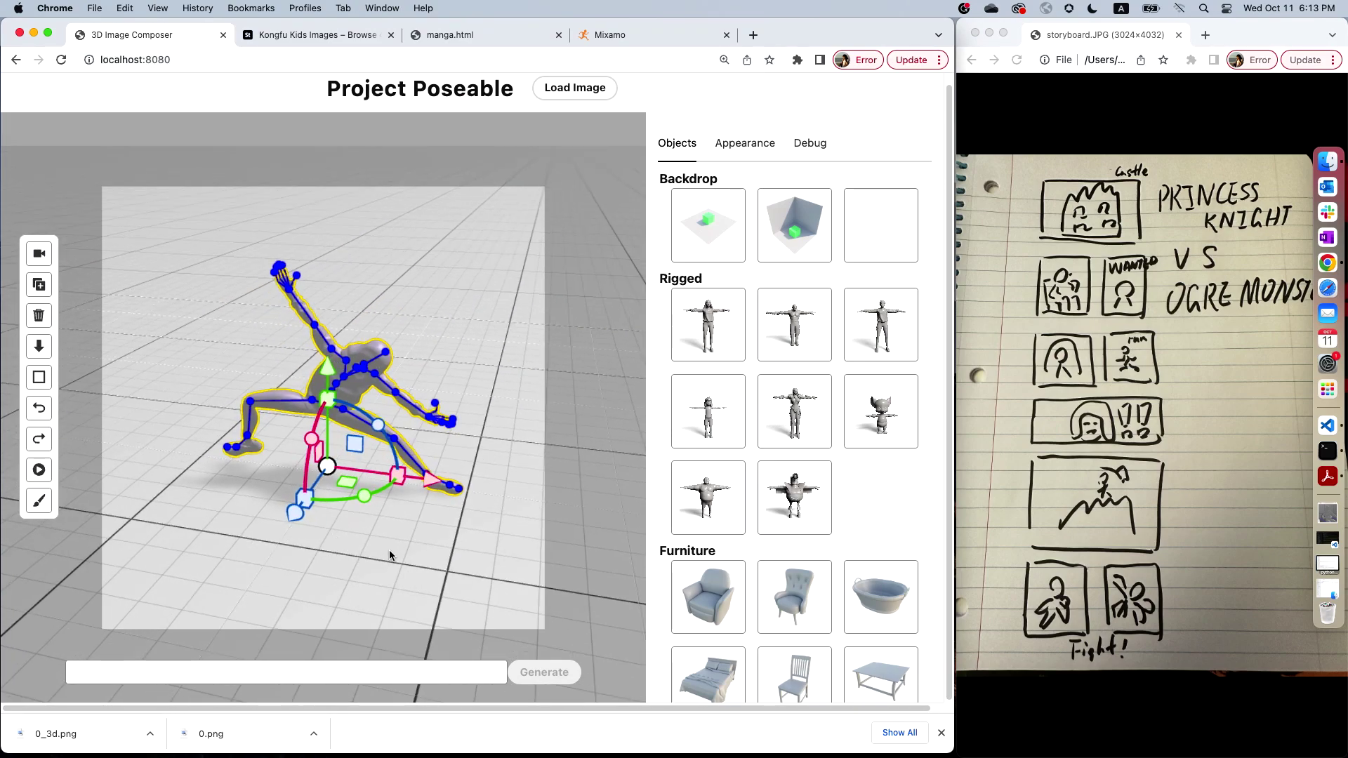
- Compose a close low-angle shot and paste the prompt beginning "The princess knight is in a fighting pose. She wears armor. She looks determined."
scroll(398, 532, "up", 5)
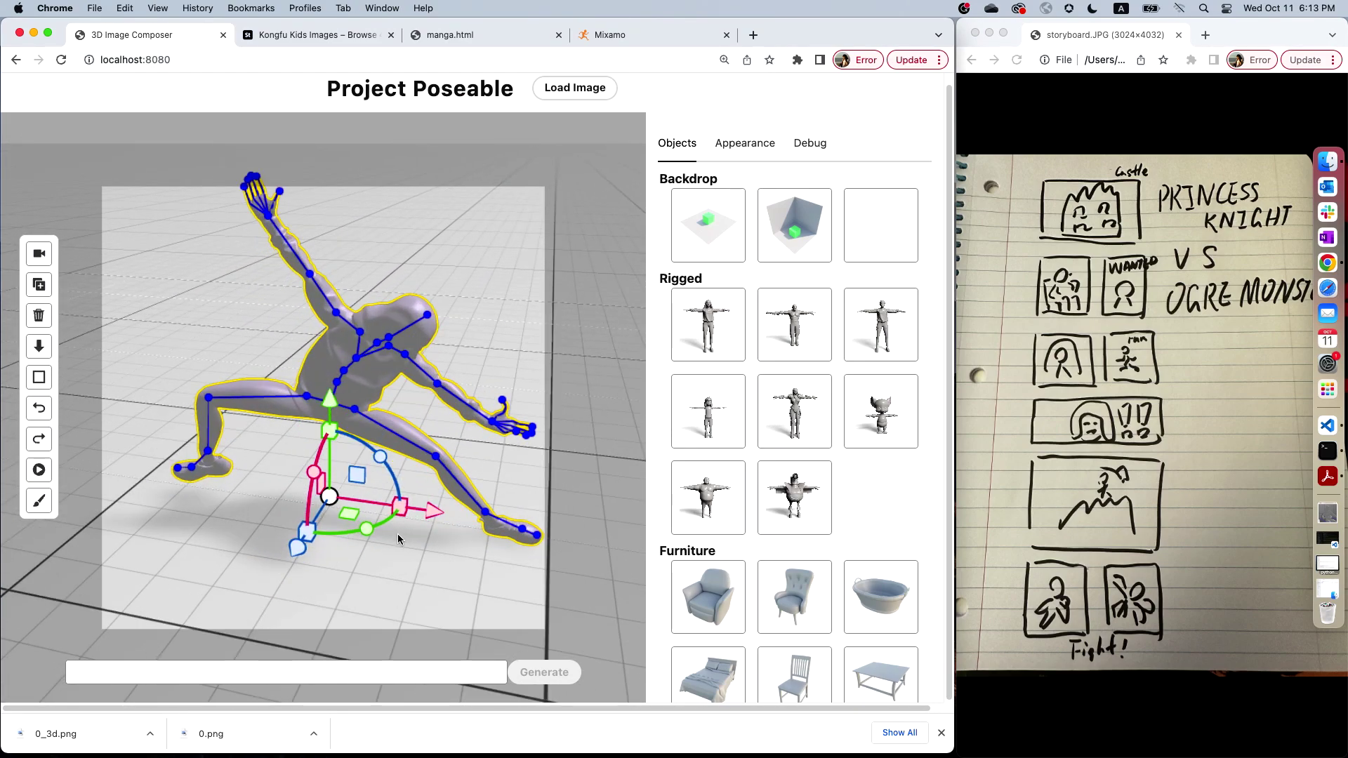
scroll(394, 535, "up", 2)
left_click_drag(465, 539, 439, 532)
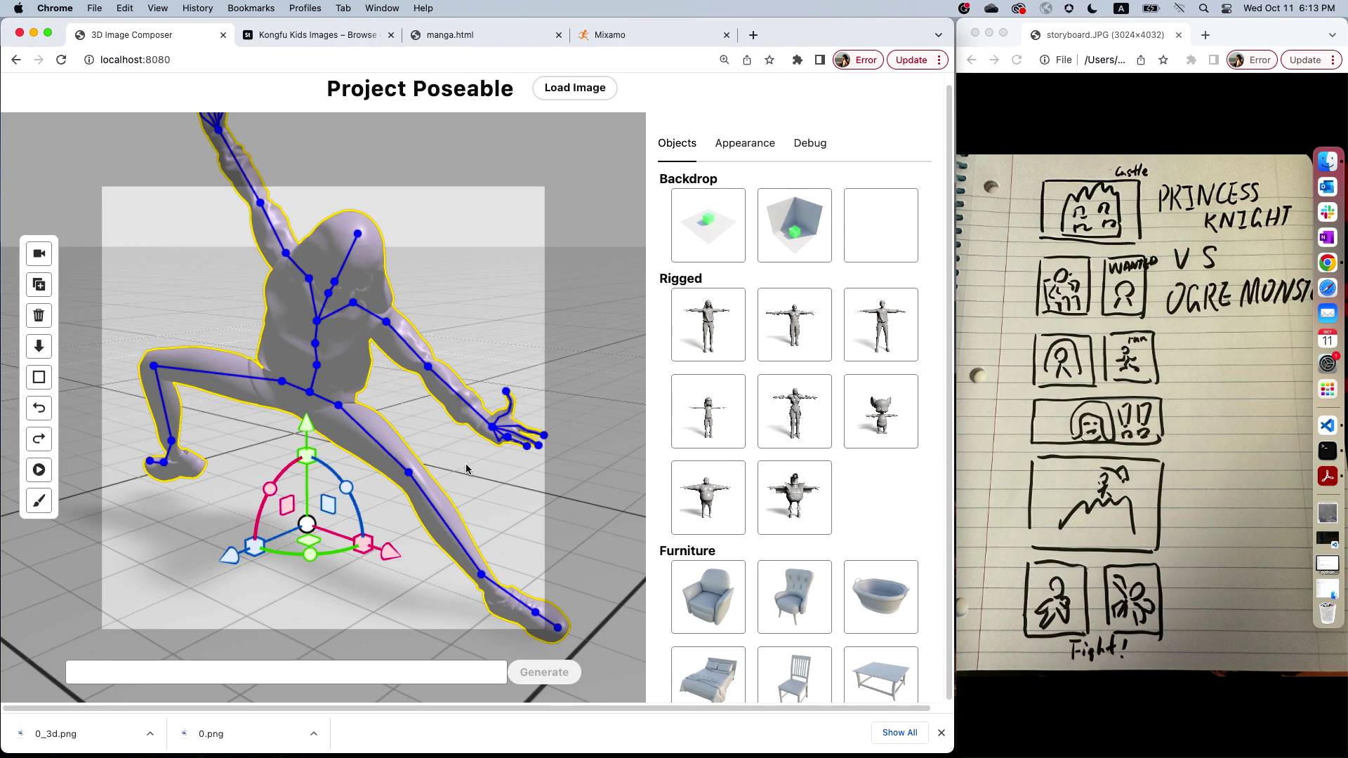
mouse_move(495, 502)
left_mouse_down()
mouse_move(470, 498)
mouse_move(490, 514)
left_mouse_up()
scroll(480, 498, "up", 5)
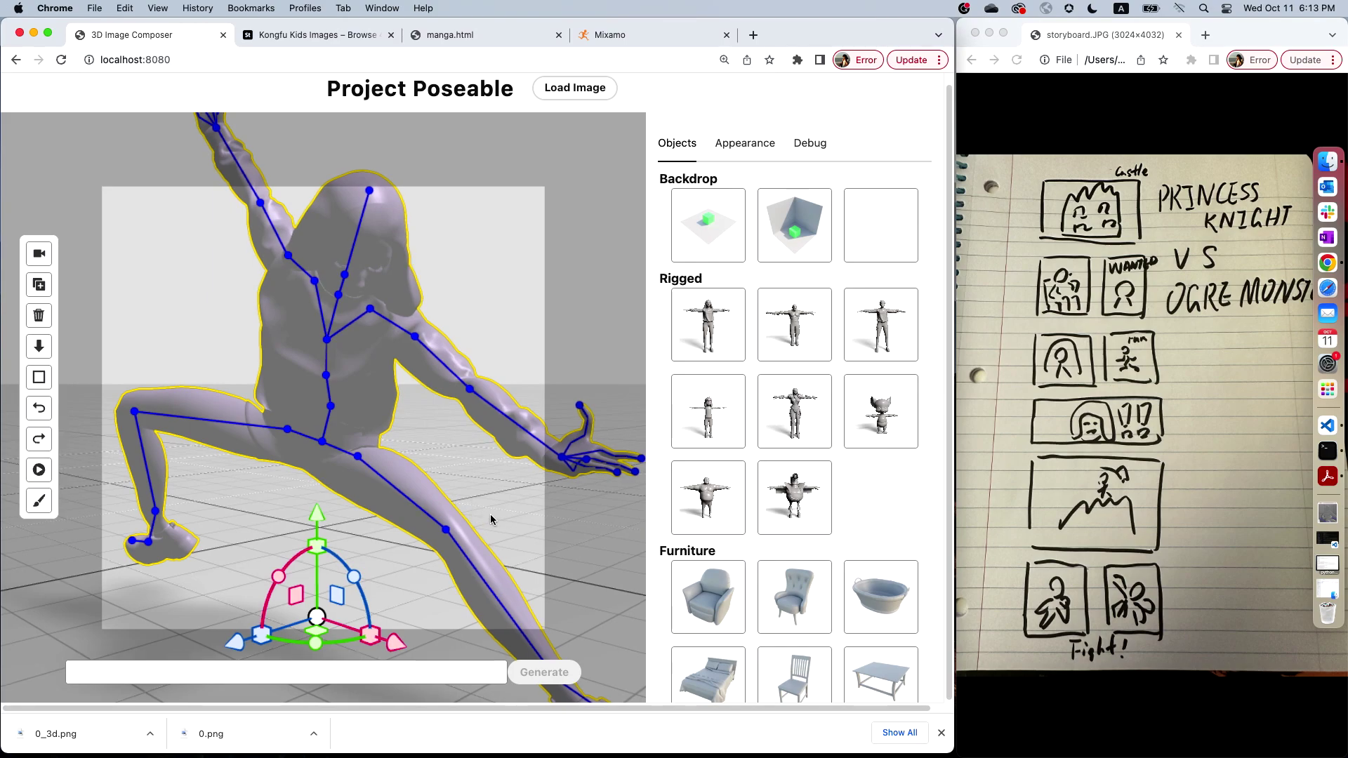
left_click(385, 669)
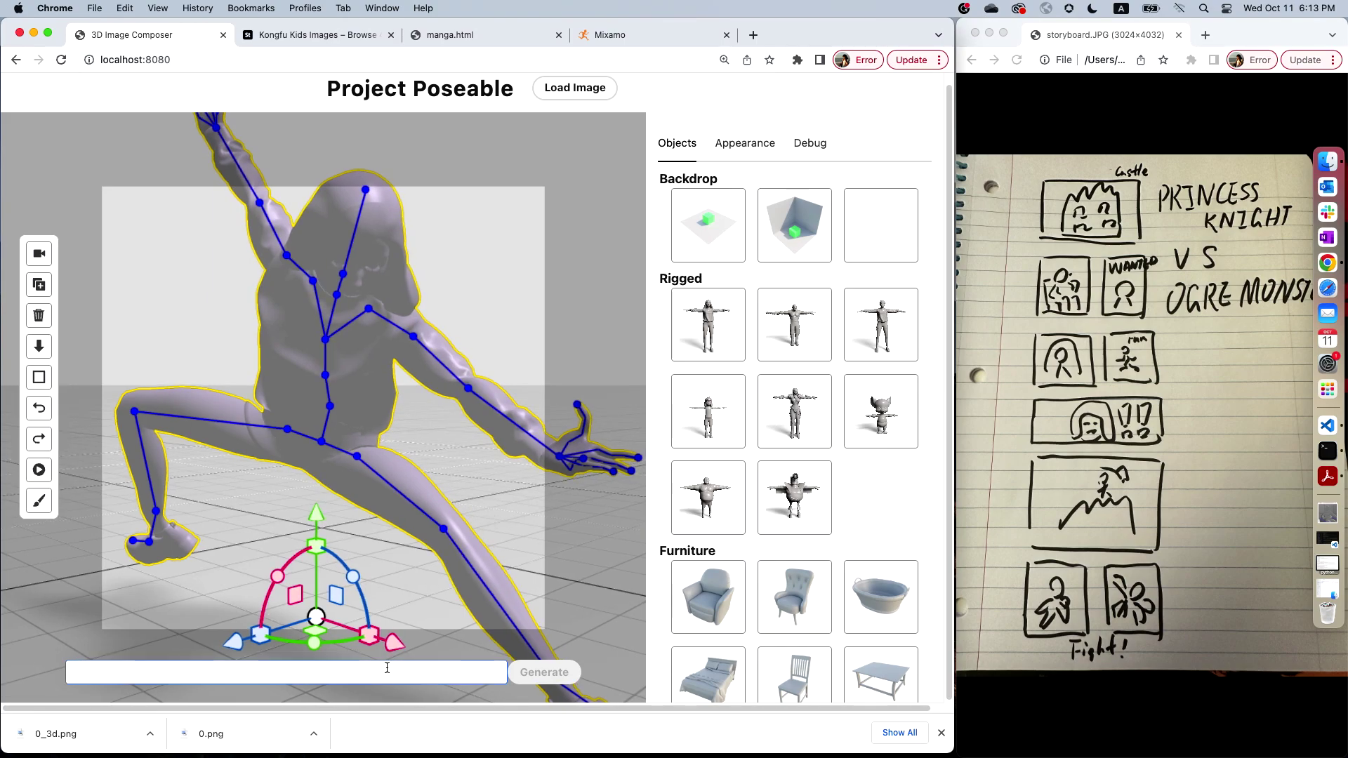
key("ctrl+v")
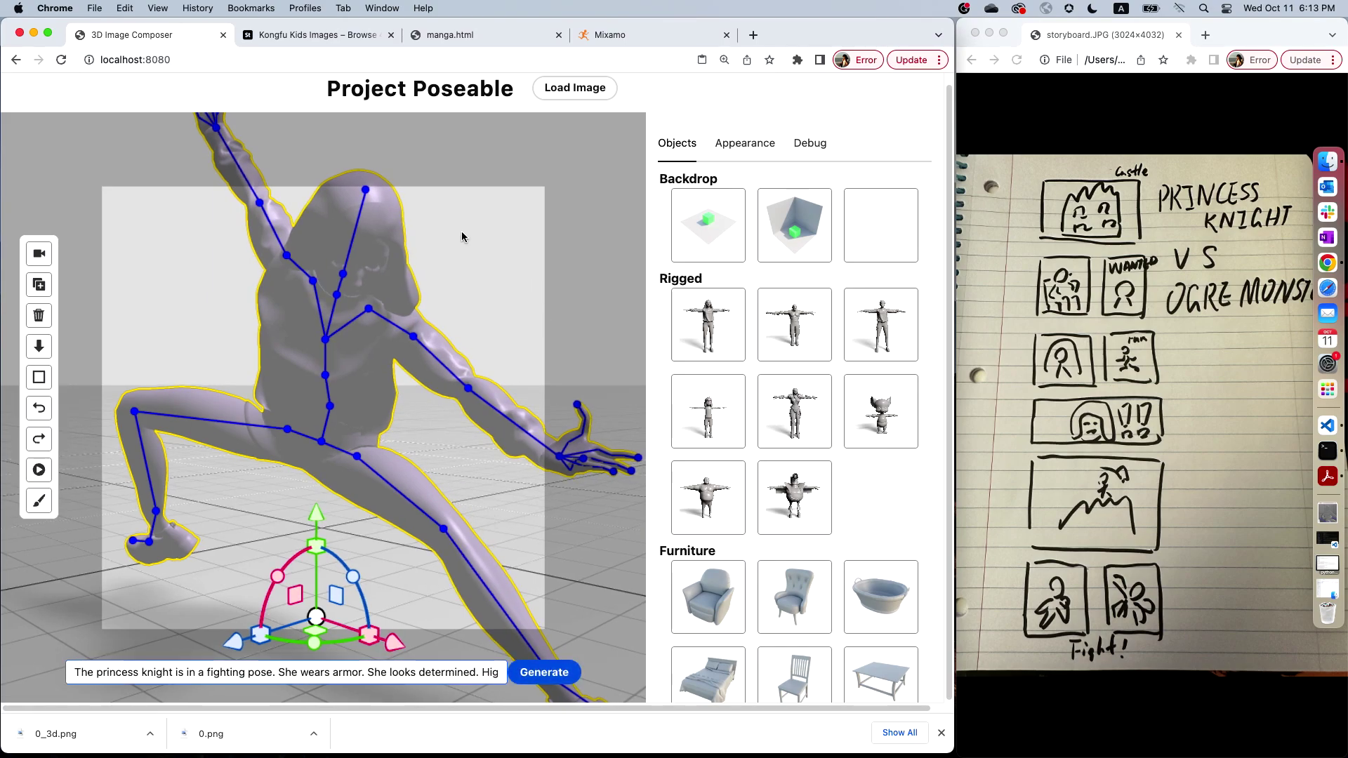
- Select the character's head joint, then generate the fighting-pose images and pick the peach-haired knight against the dark red background
left_click(364, 190)
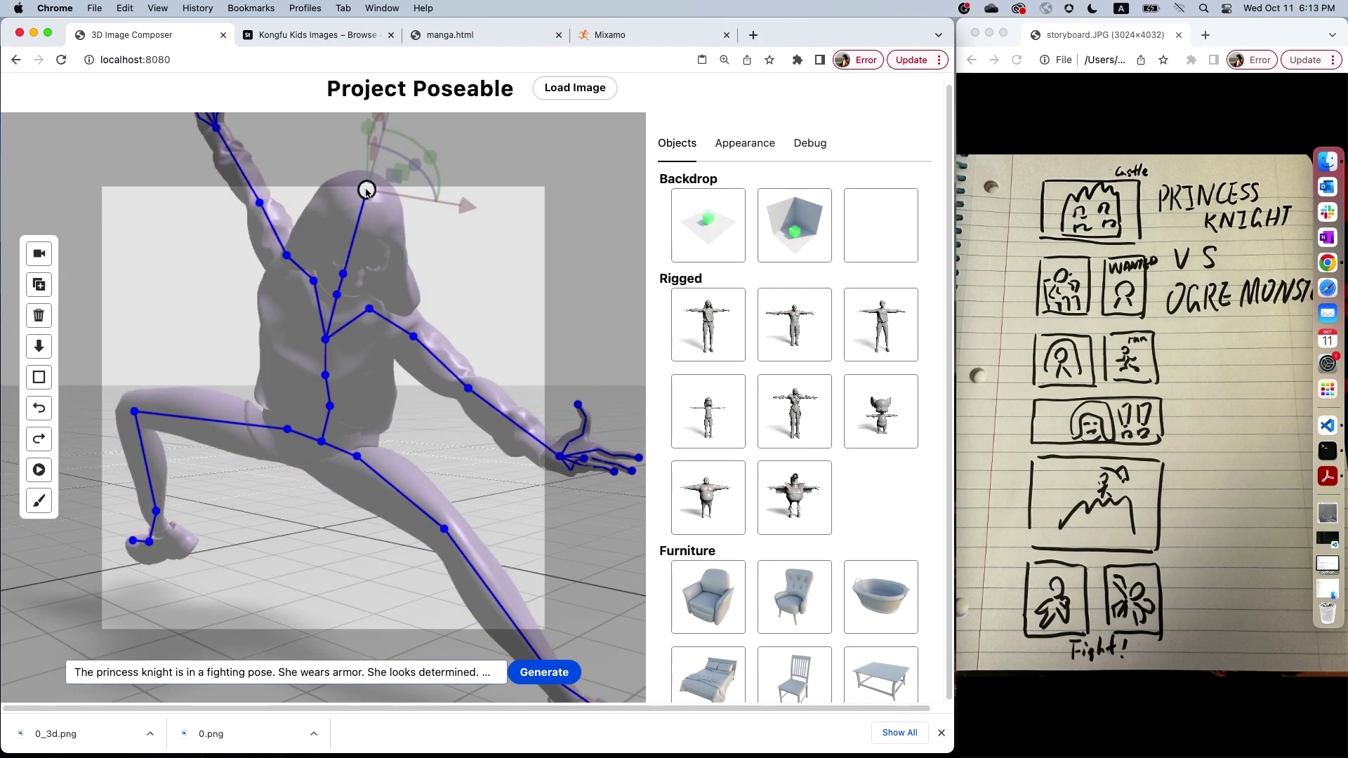
mouse_move(442, 280)
left_mouse_down()
mouse_move(441, 298)
mouse_move(437, 280)
mouse_move(447, 285)
left_mouse_up()
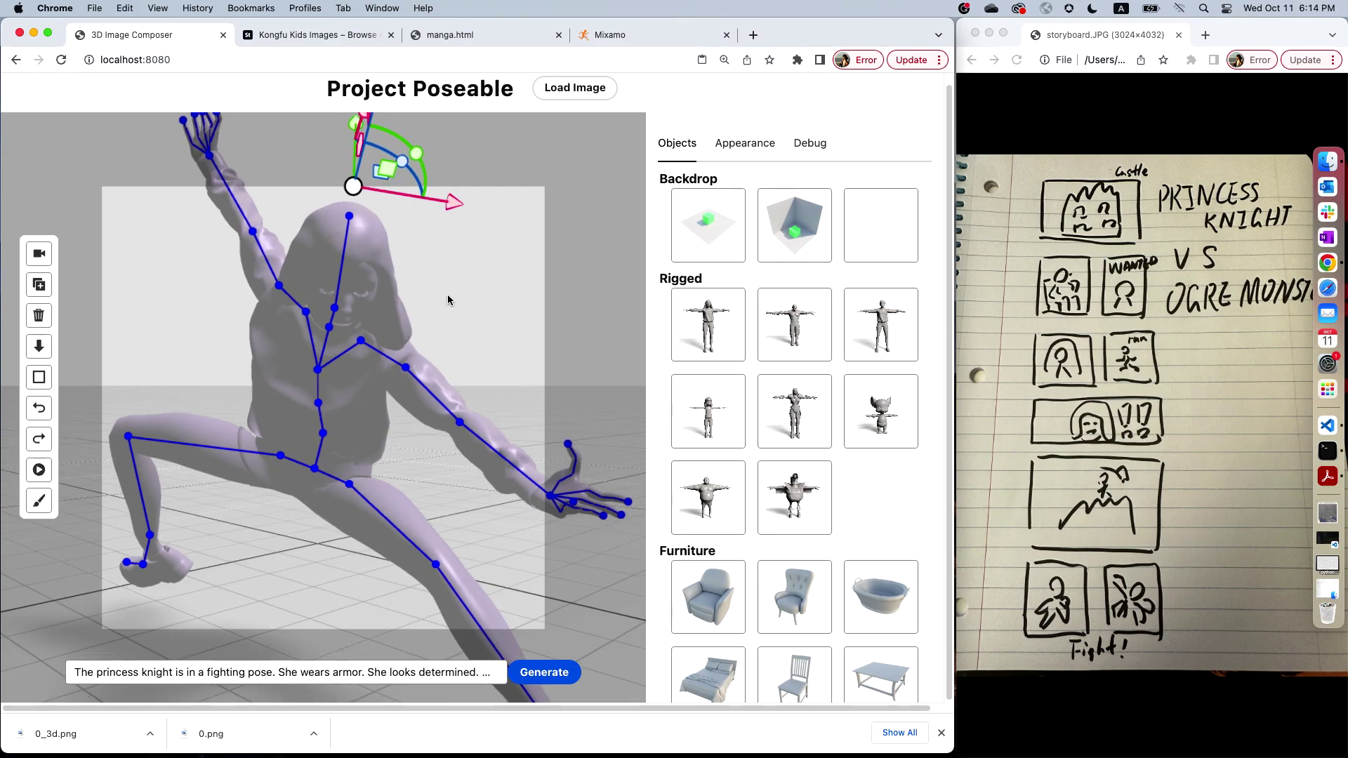
left_click(561, 675)
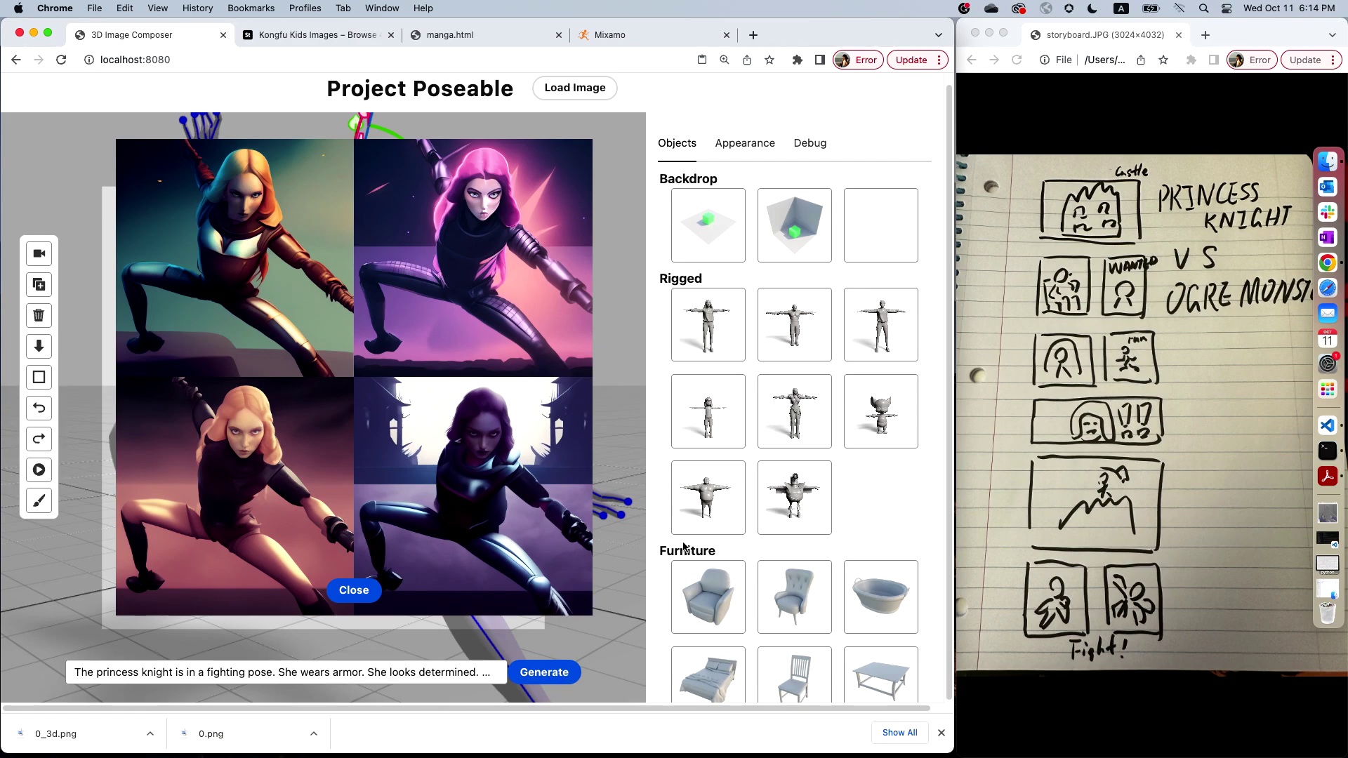
left_click(313, 465)
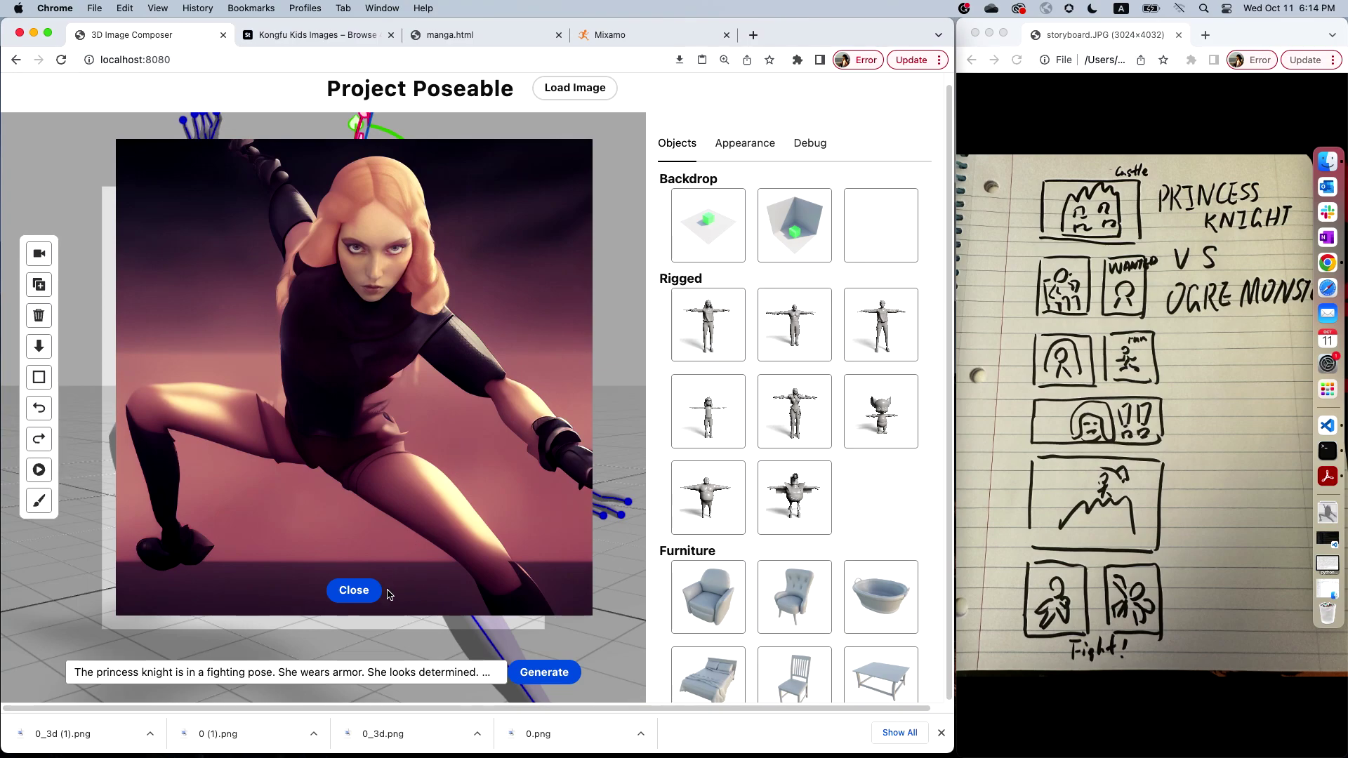
- Close the generated knight image, reload the composer to an empty scene, and add the rigged muscular man character
left_click(366, 592)
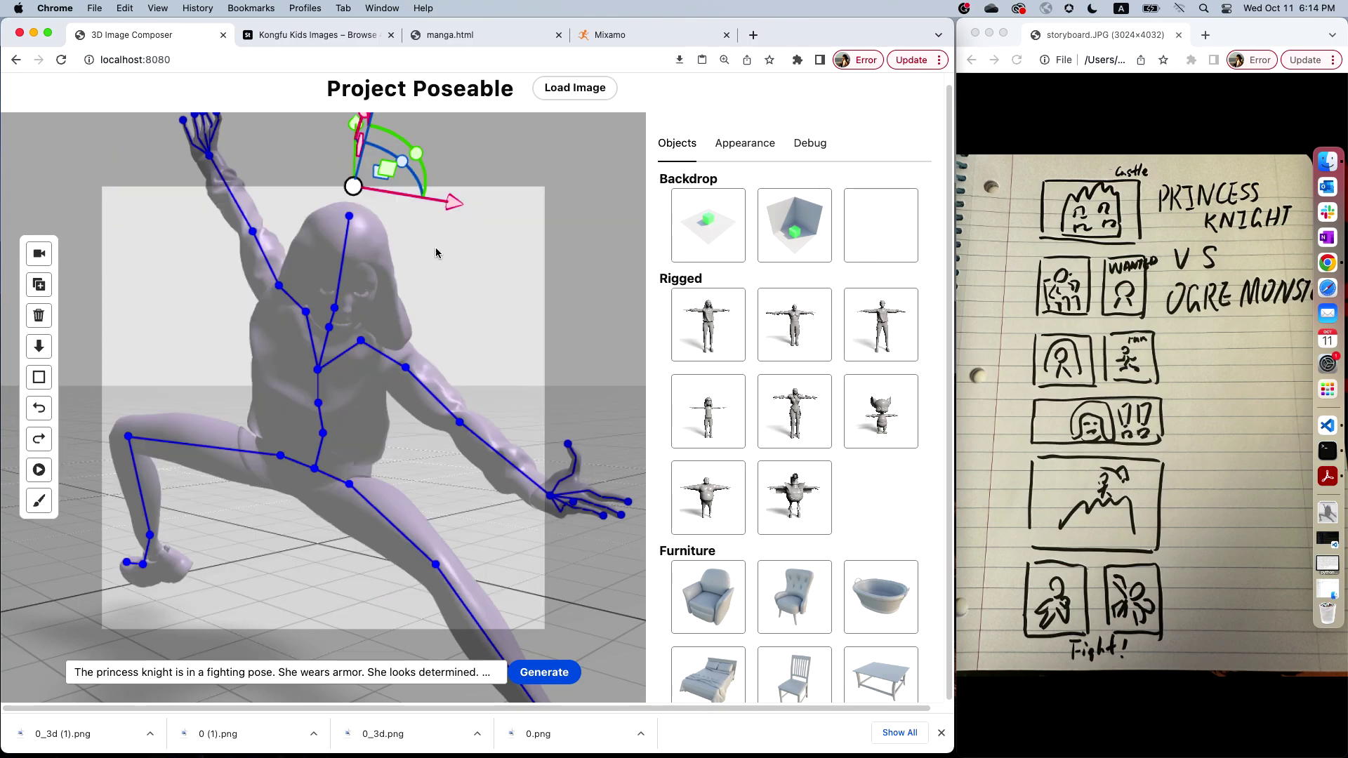
left_click(62, 60)
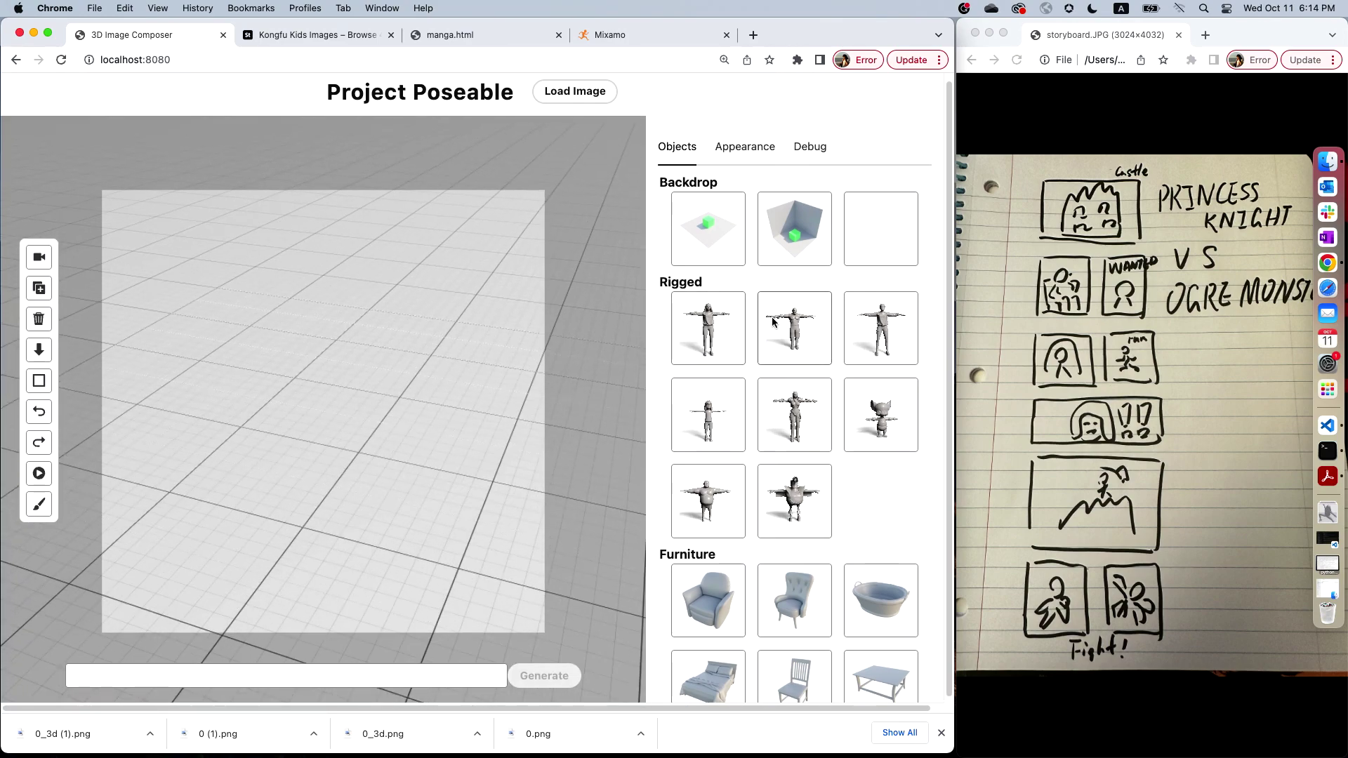
left_click(777, 323)
scroll(378, 406, "up", 10)
left_click(378, 406)
right_click_drag(449, 278, 441, 329)
scroll(444, 351, "up", 3)
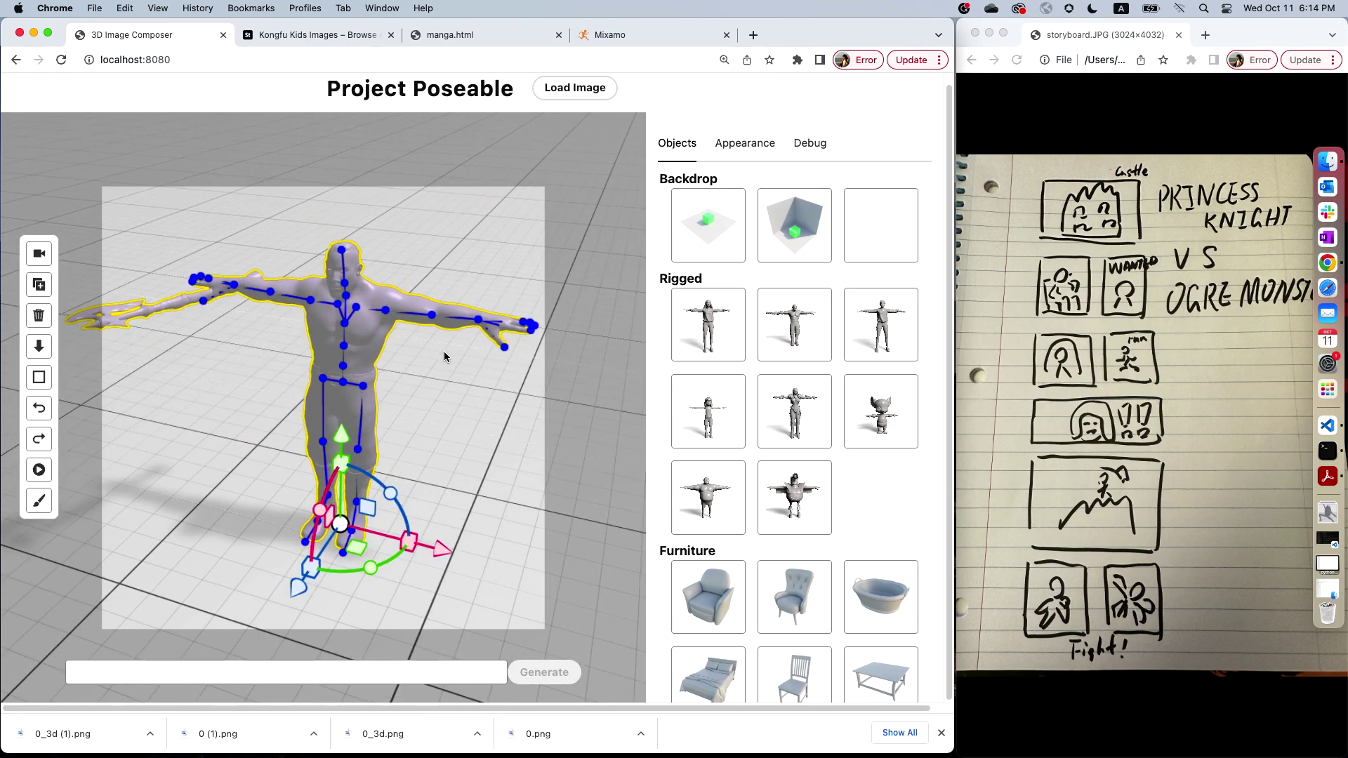
- View the original Brute character on the Mixamo page, and return to the 3D composer
left_click(621, 37)
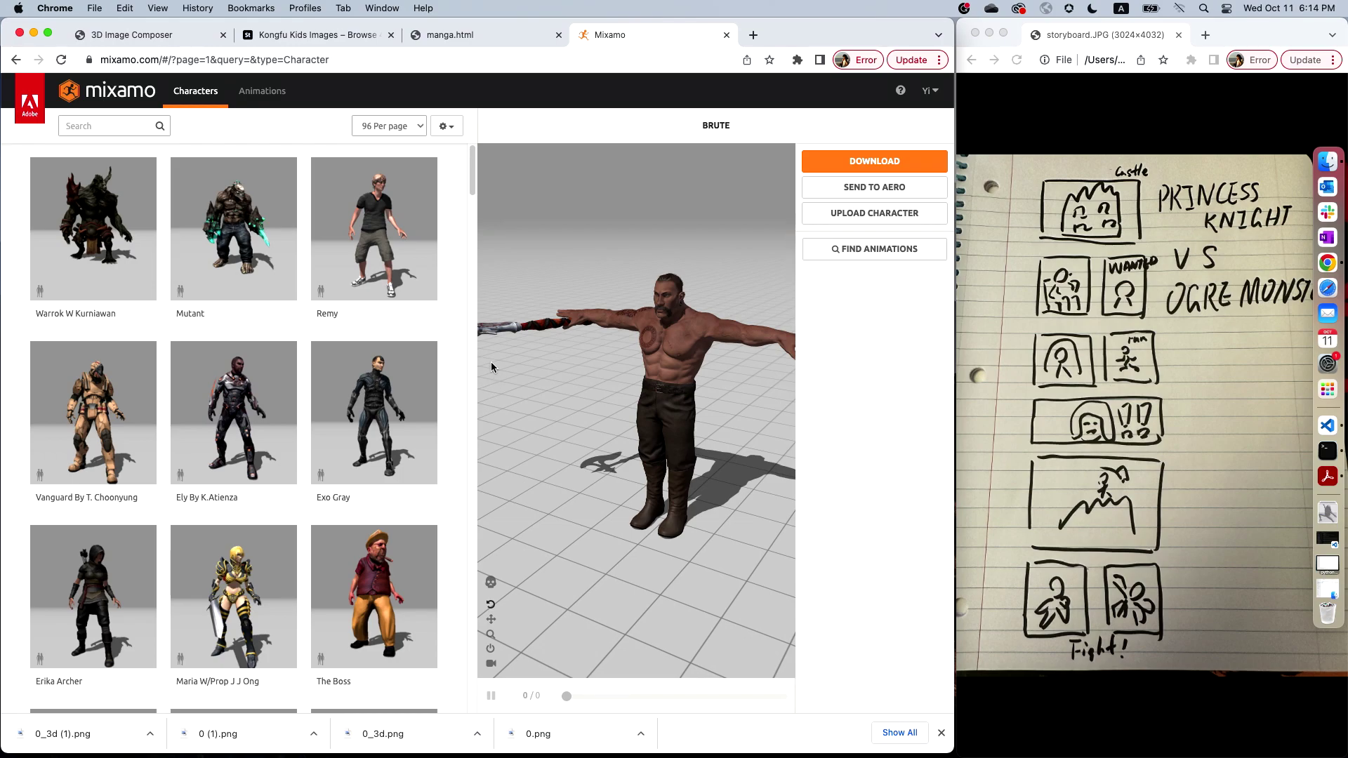
left_click(128, 35)
- Load AdobeStock_69564428_Preview.jpeg to give the muscular character the karate fighter's stance
left_click_drag(384, 381, 454, 406)
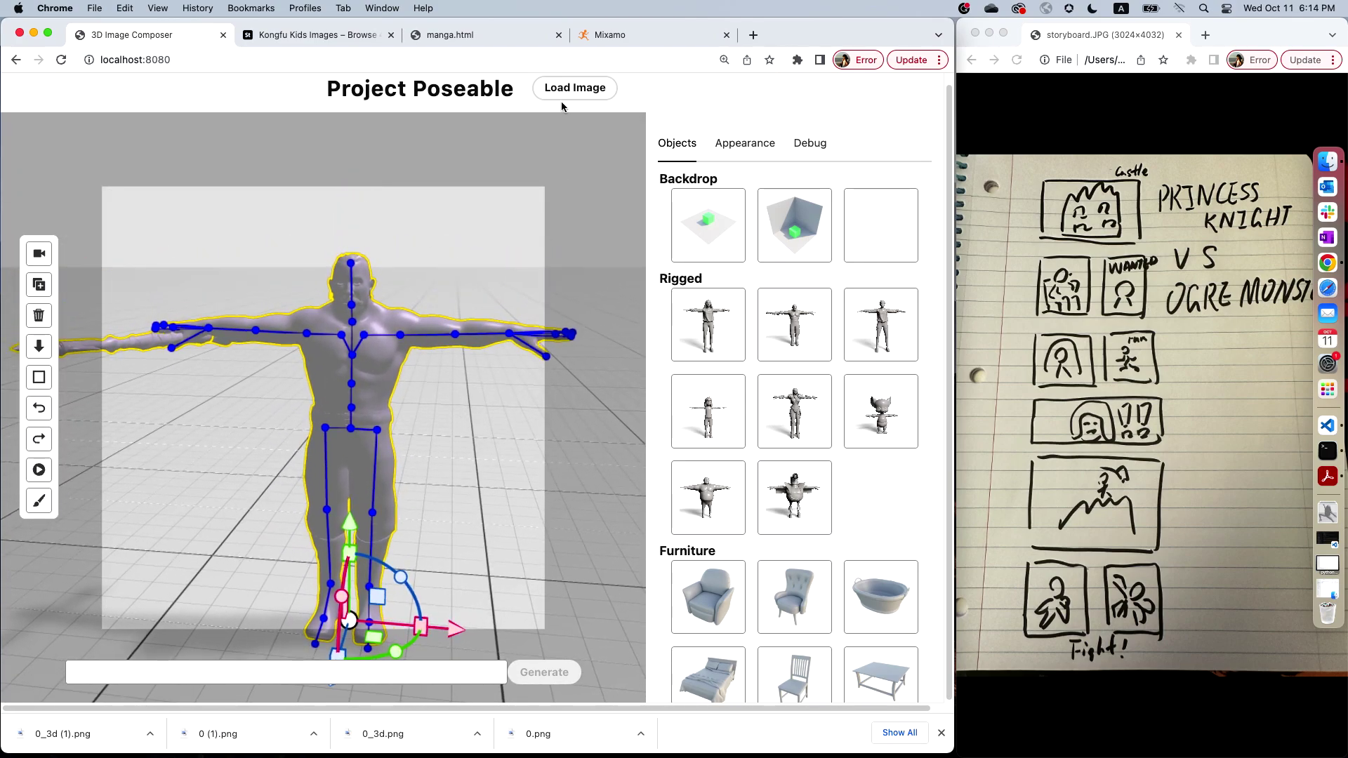
left_click(574, 88)
left_click(177, 237)
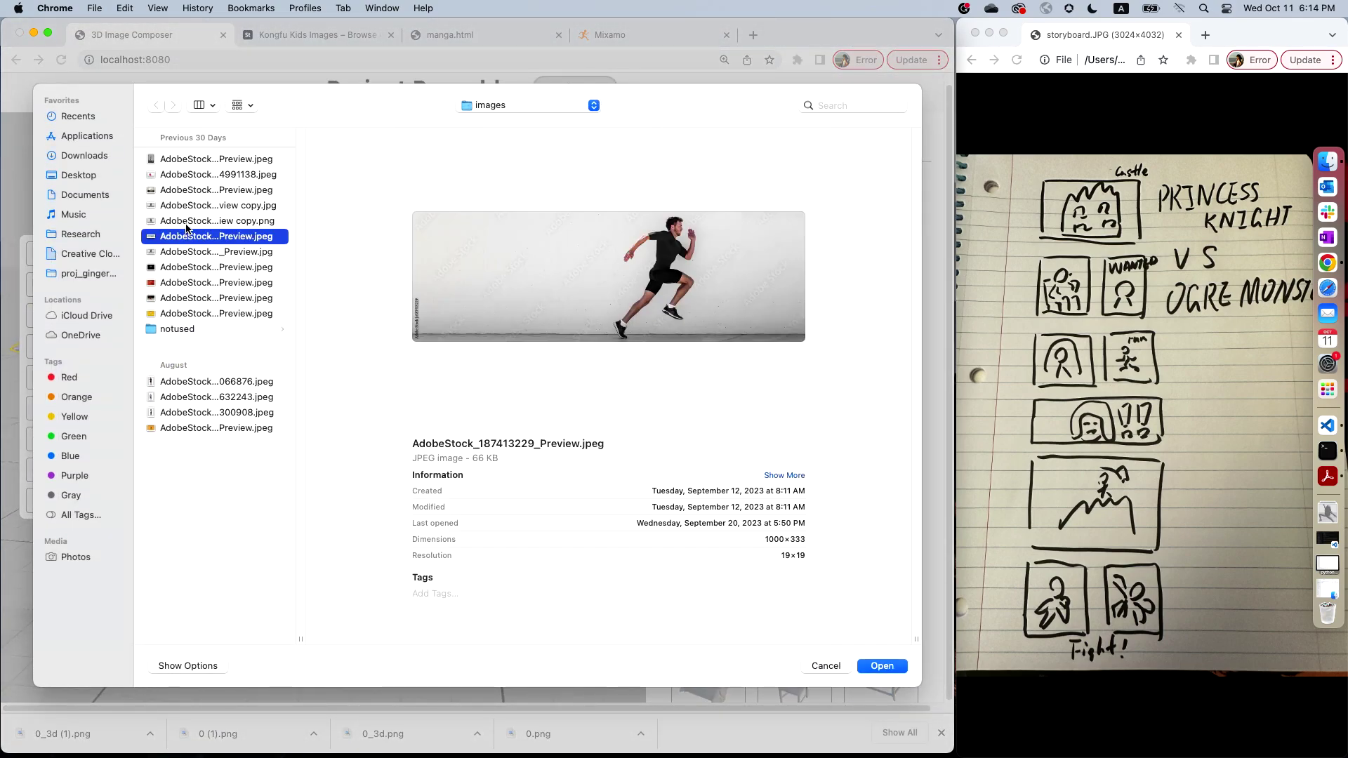
left_click(190, 221)
left_click(197, 205)
left_click(201, 191)
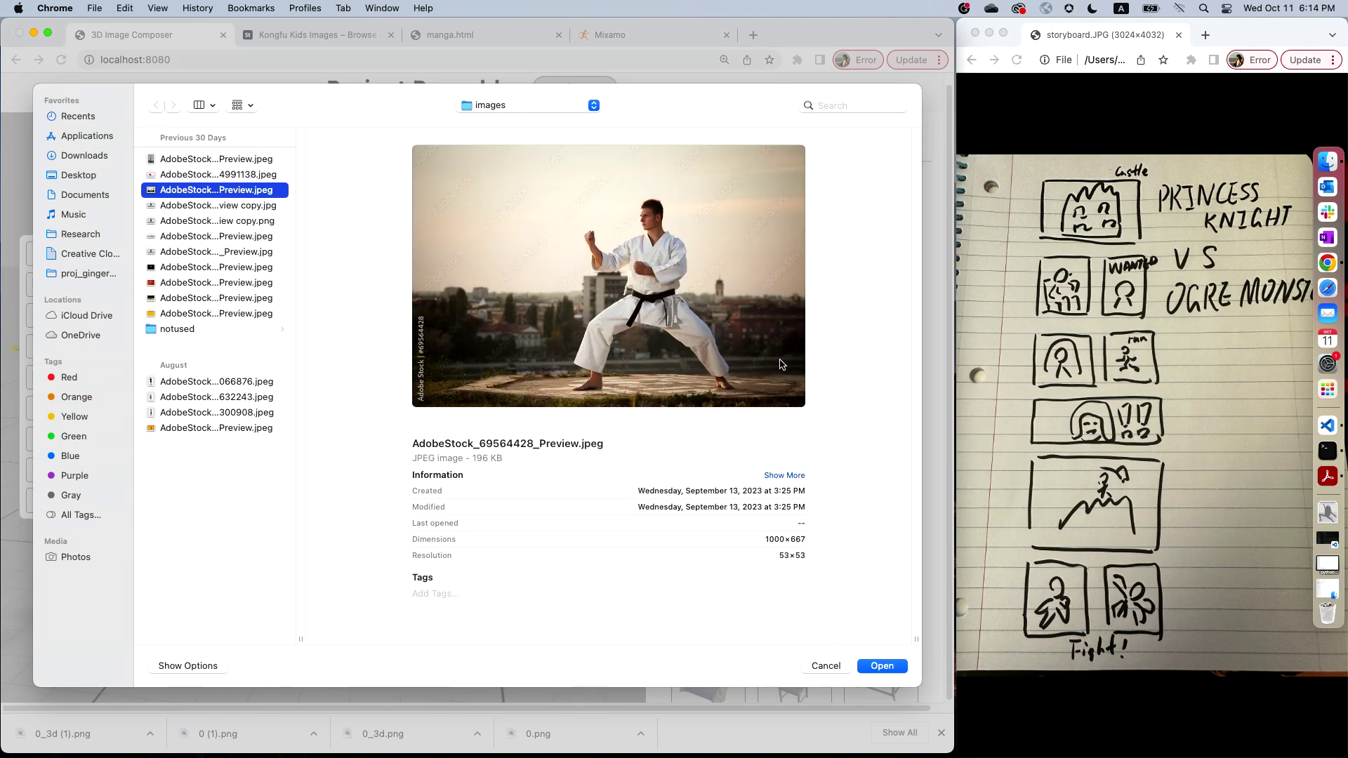
left_click(879, 667)
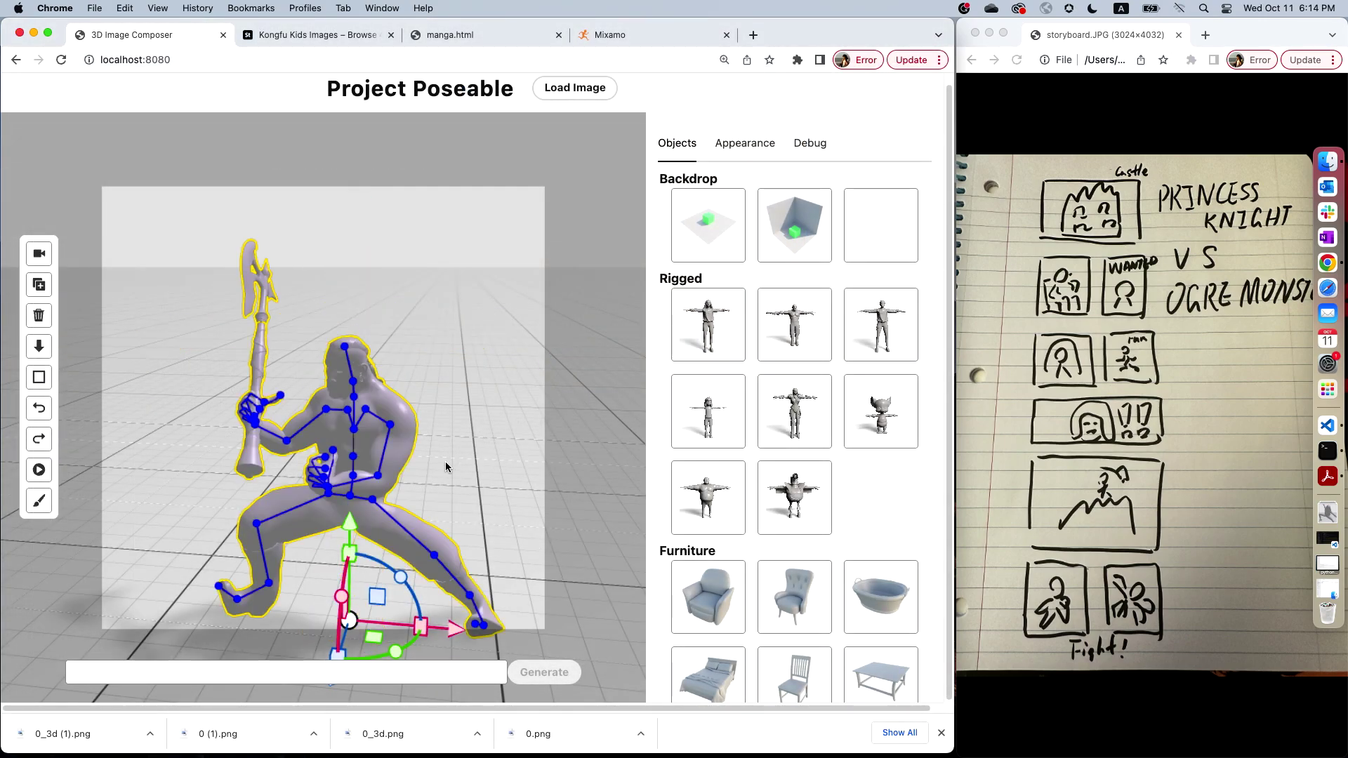
- Frame the posed character in a close low-angle shot and apply the blank backdrop
scroll(465, 456, "up", 5)
scroll(464, 450, "up", 1)
right_click_drag(465, 450, 449, 460)
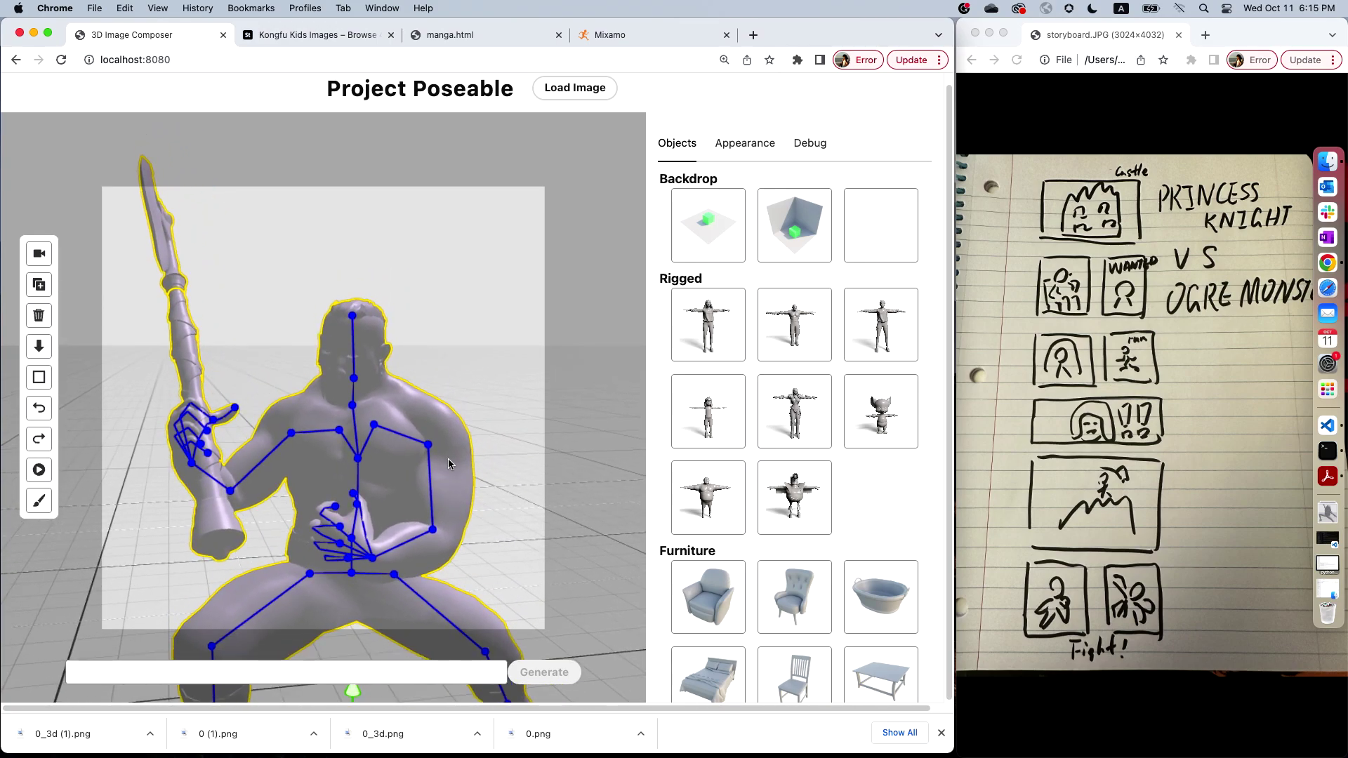
left_click(860, 247)
left_click_drag(508, 421, 500, 424)
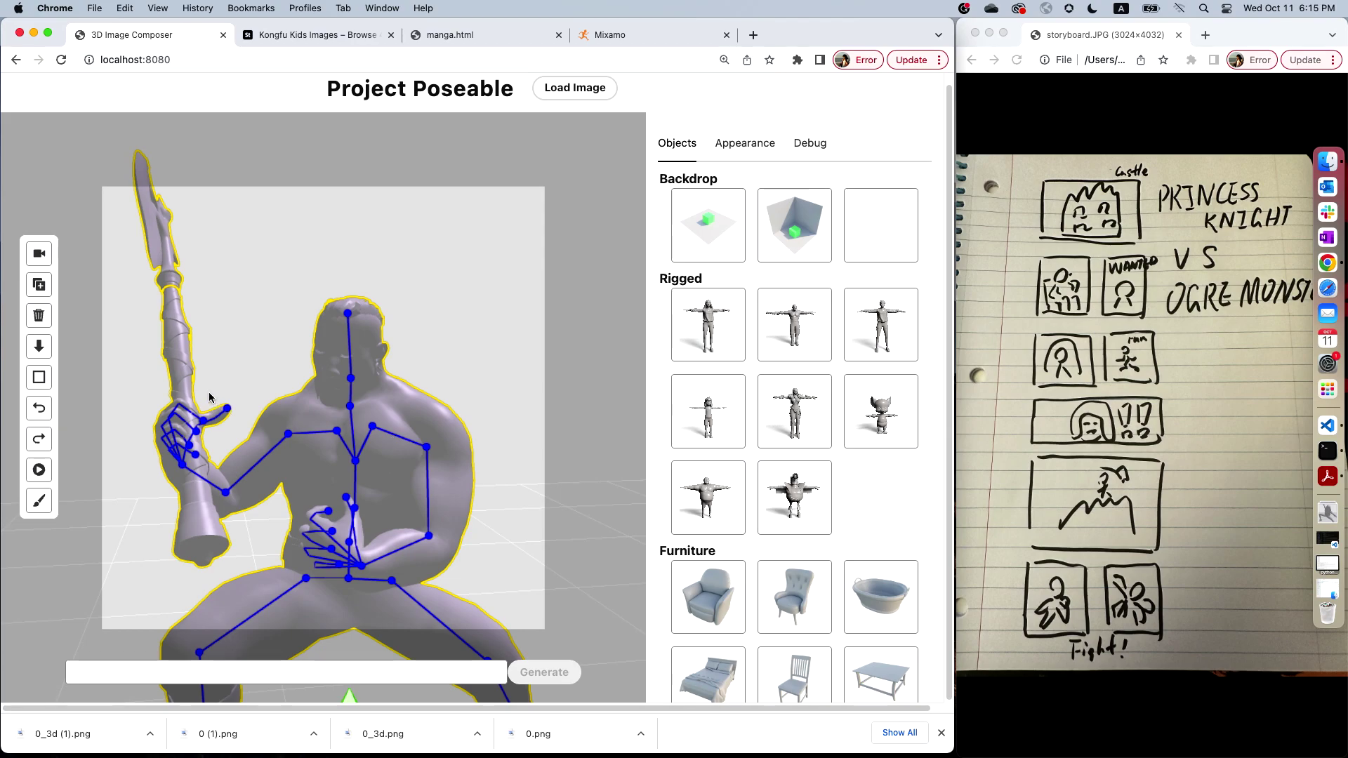
- Move the thumb tip of the weapon hand in toward the weapon's handle and view the character from slightly lower
left_click_drag(227, 408, 201, 391)
left_click_drag(407, 444, 402, 517)
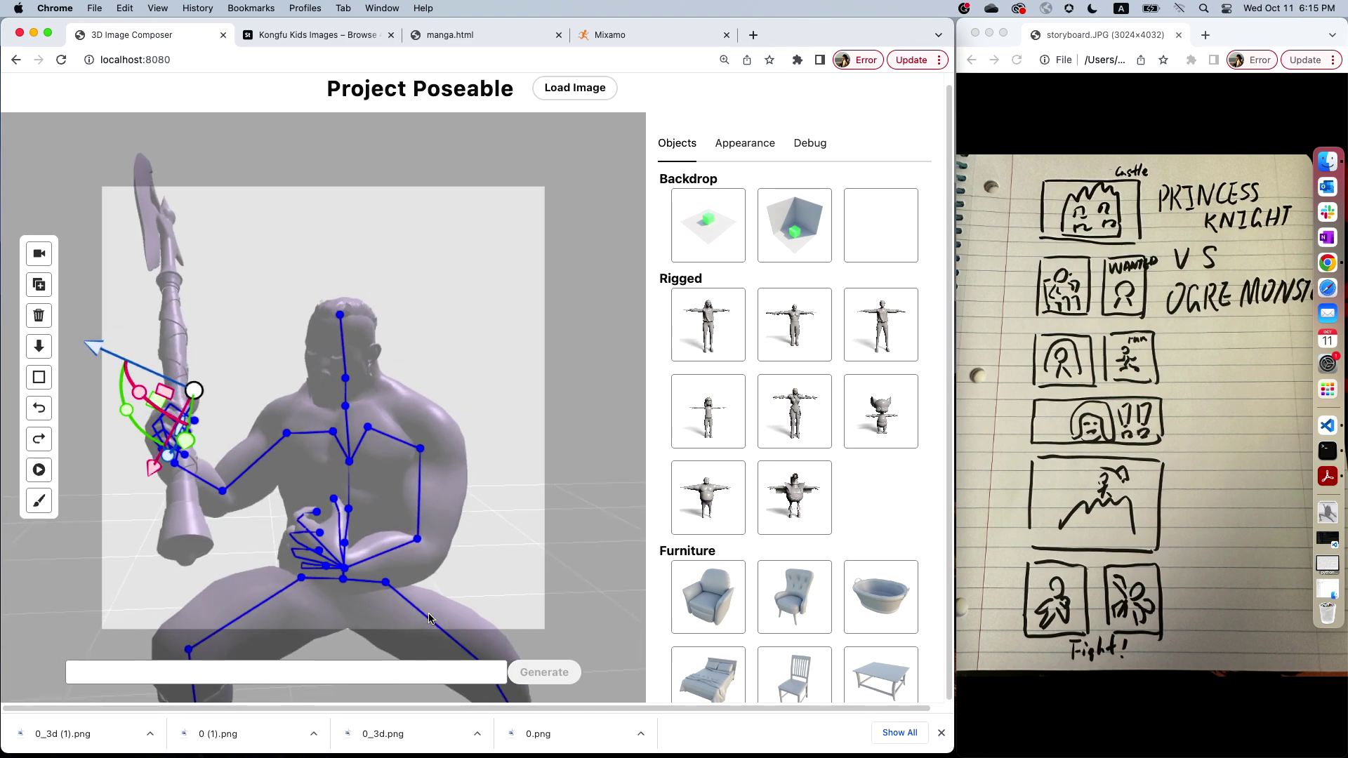